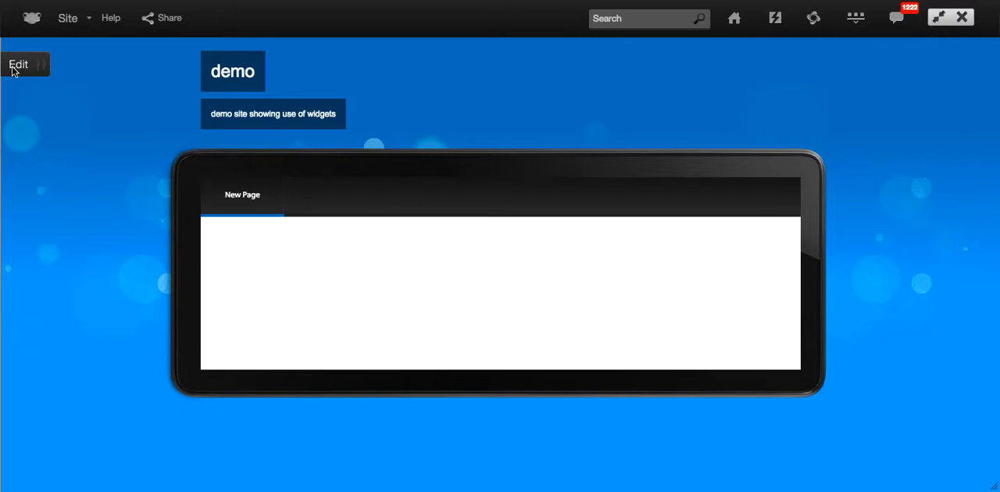
# Open the demo site for editing and apply the blue blueprint "Your Dashboard" theme.
pyautogui.click(12, 67)
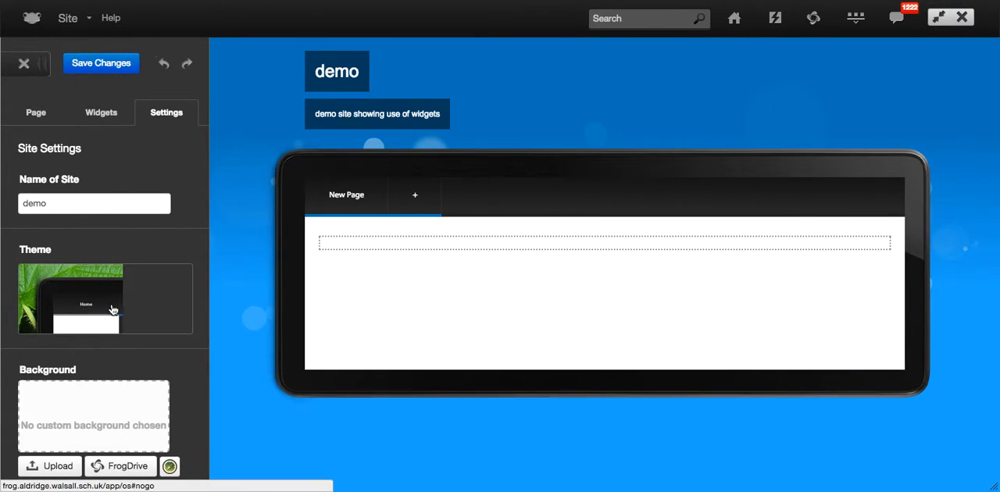
pyautogui.scroll(-2, 115, 312)
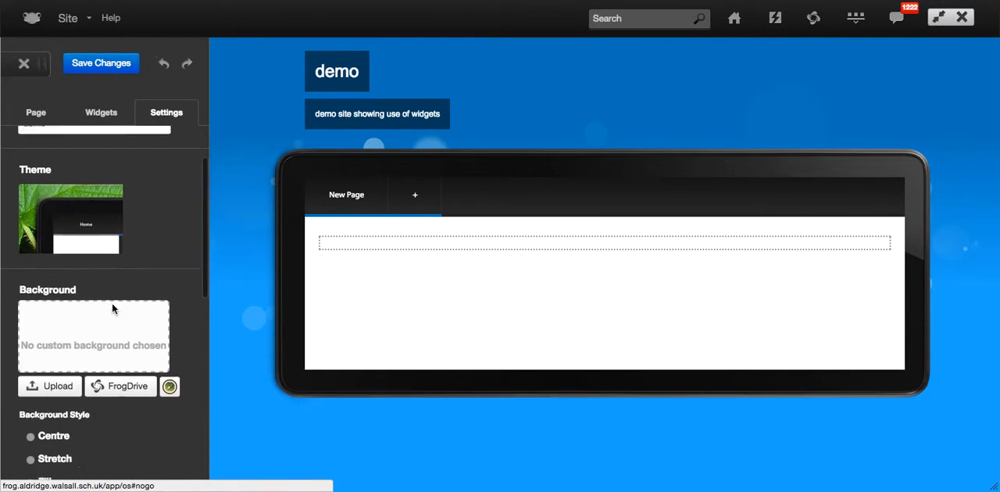
pyautogui.click(96, 232)
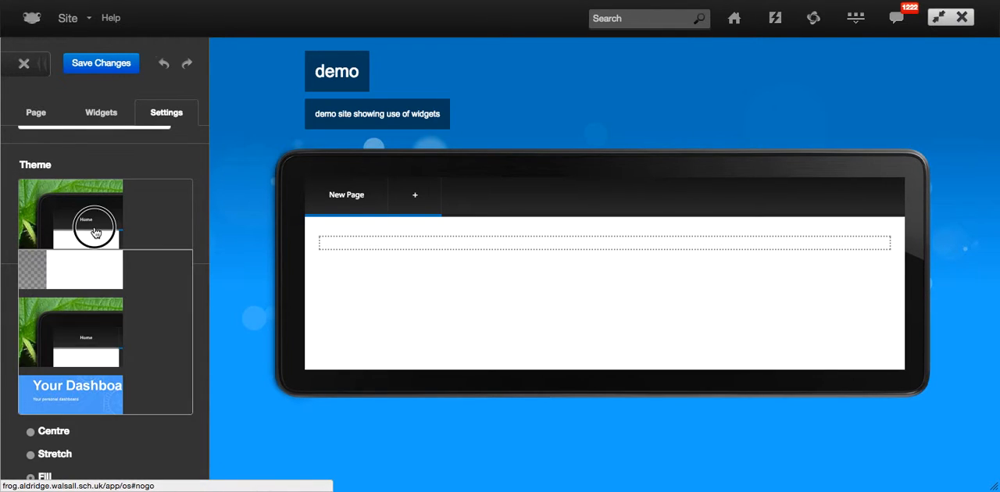
pyautogui.click(86, 395)
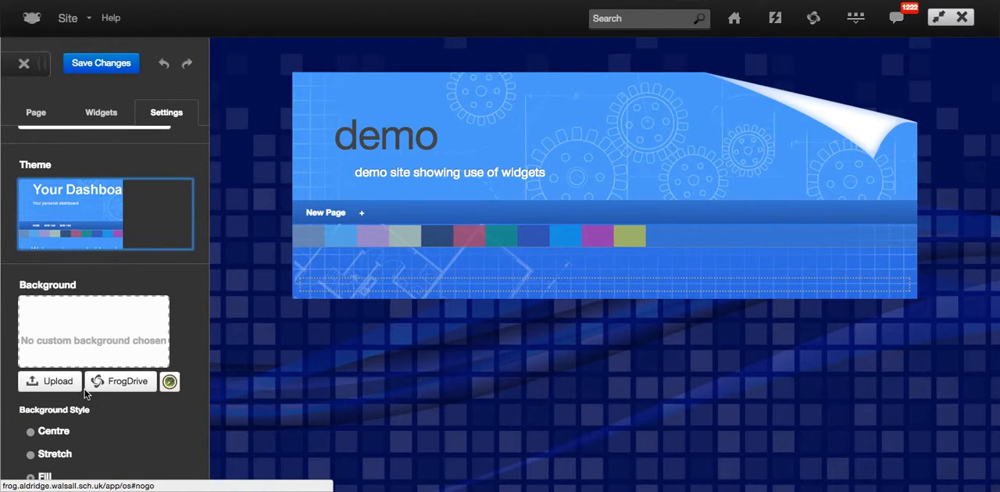
# Switch the site theme to the white ribbon banner design with pink stripes and a purple subtitle block.
pyautogui.click(92, 223)
pyautogui.scroll(2, 102, 360)
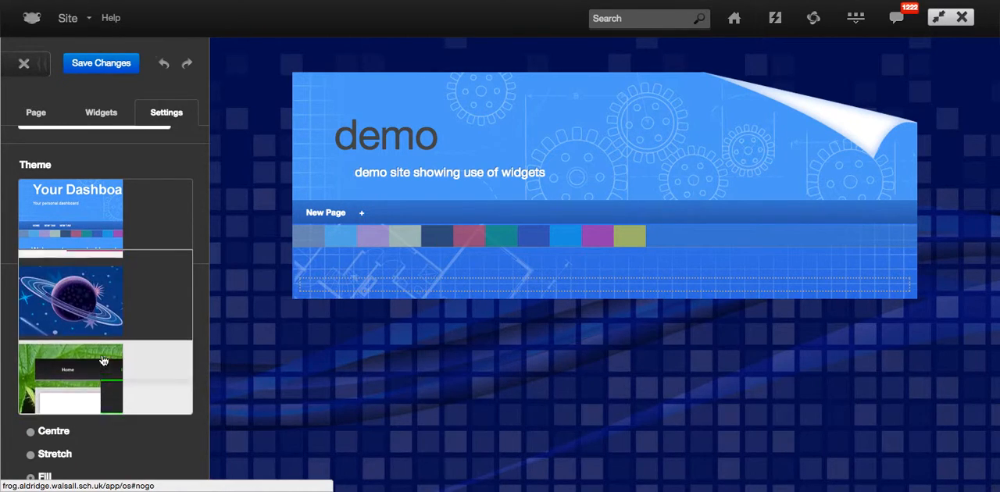
pyautogui.click(99, 294)
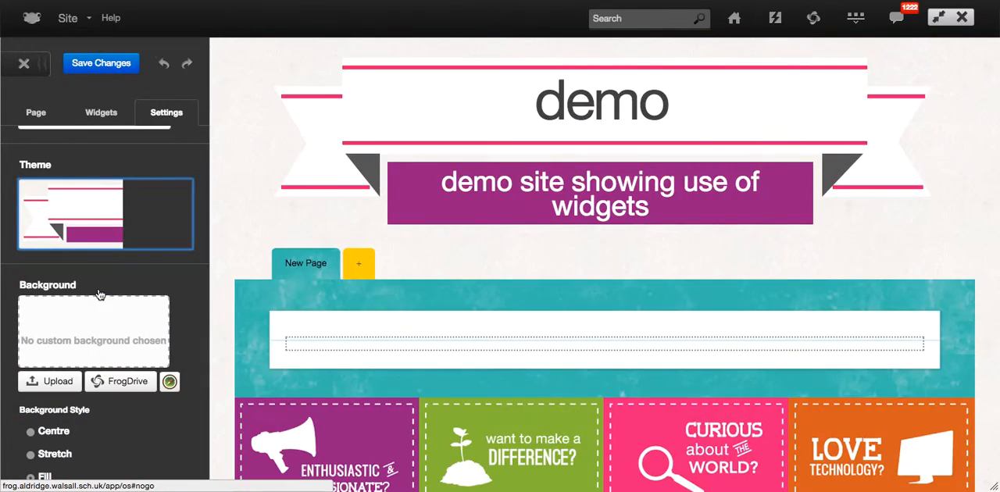
# Change the site theme to the wooden desk design with the ring-bound notebook page.
pyautogui.scroll(2, 99, 294)
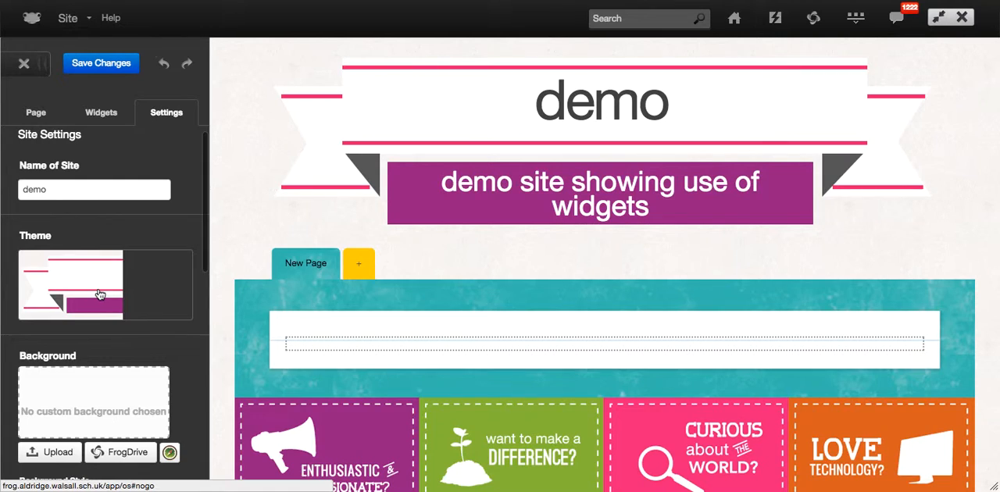
pyautogui.click(100, 295)
pyautogui.scroll(-2, 99, 294)
pyautogui.click(98, 211)
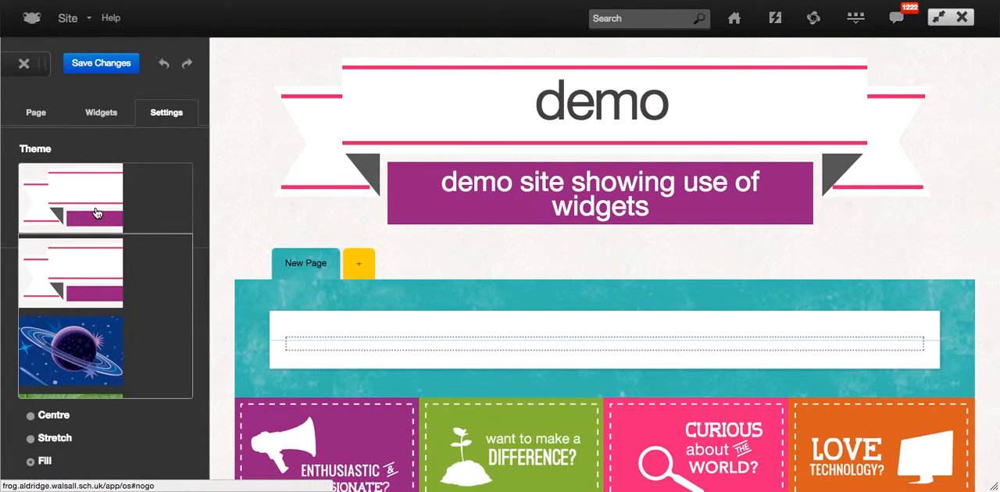
pyautogui.scroll(2, 97, 213)
pyautogui.click(84, 293)
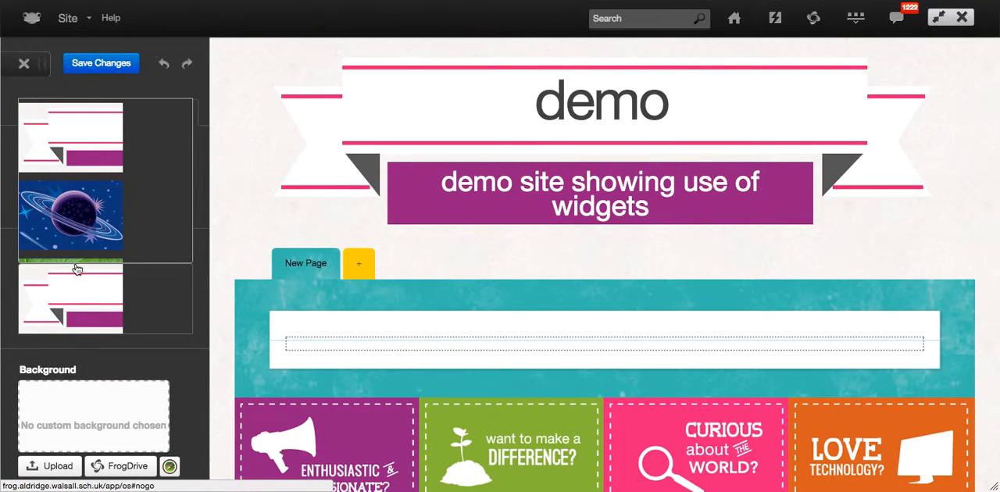
pyautogui.scroll(1, 73, 244)
pyautogui.scroll(-5, 74, 244)
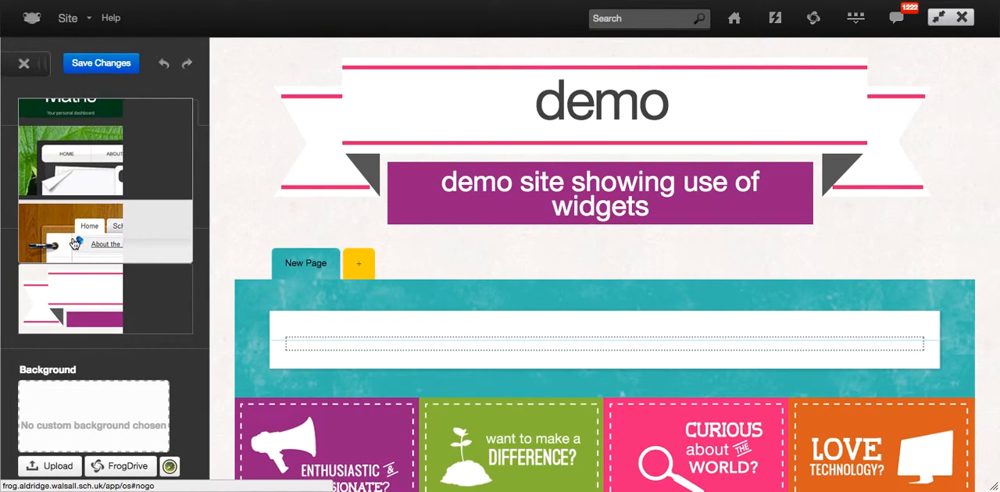
pyautogui.click(74, 244)
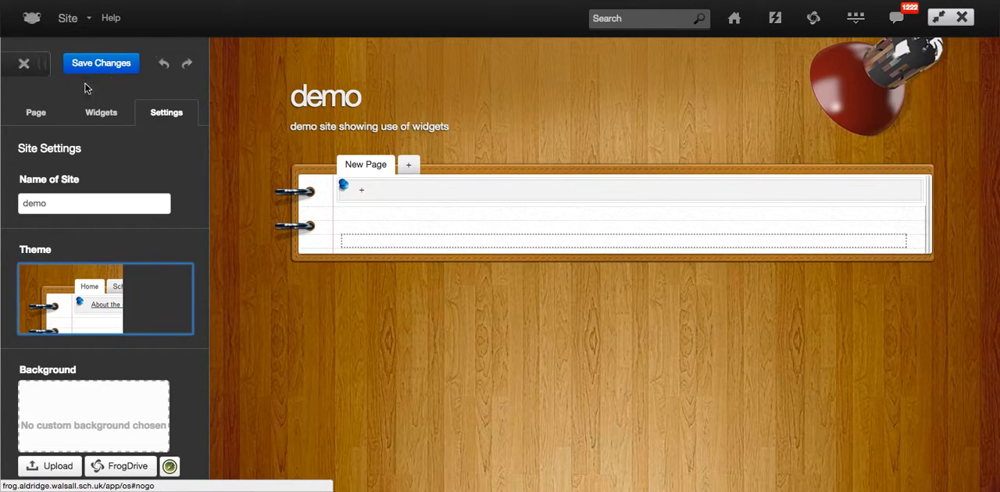
# Open the page's layout settings and look through the two-box and three-box layout options.
pyautogui.click(43, 122)
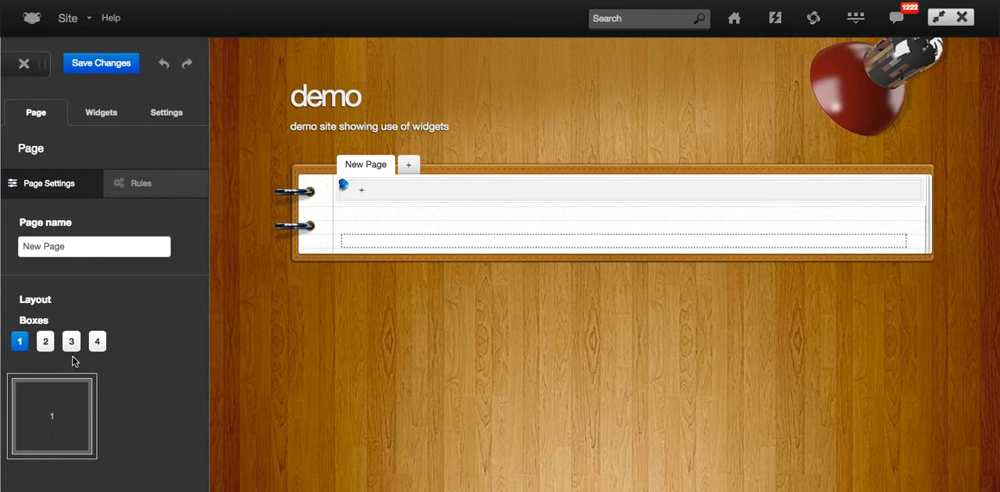
pyautogui.click(47, 346)
pyautogui.click(47, 347)
pyautogui.click(50, 348)
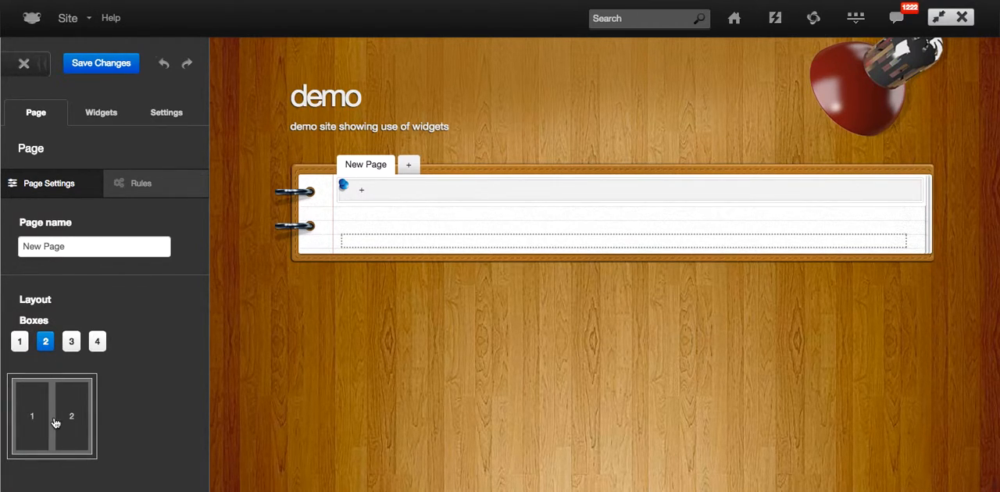
pyautogui.click(71, 343)
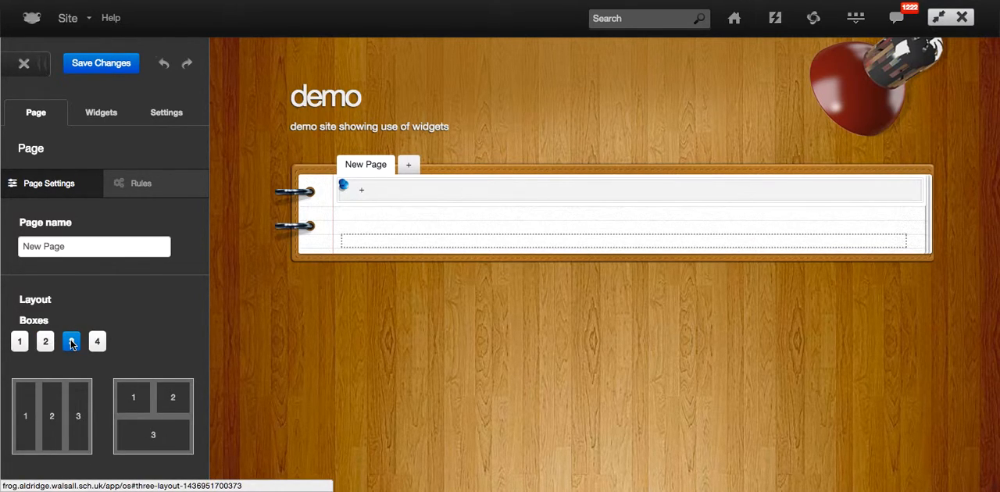
pyautogui.scroll(-3, 97, 411)
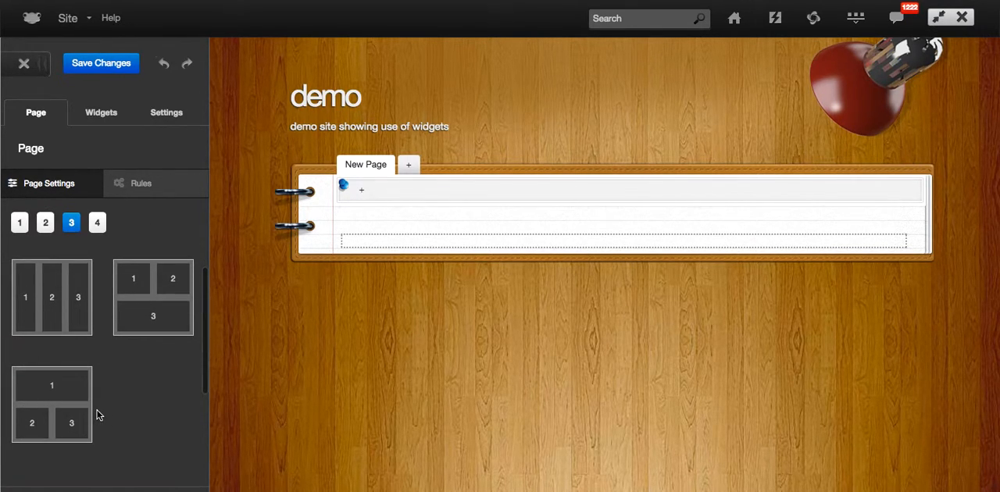
# Apply the four-box page layout with a wide box 1 and narrow box 2 above a narrow box 3 and wide box 4.
pyautogui.click(105, 228)
pyautogui.scroll(-3, 79, 373)
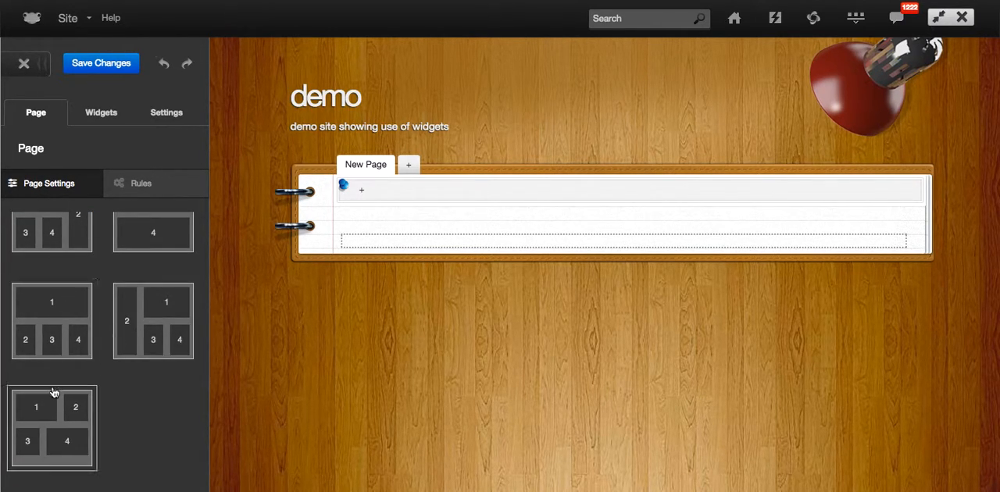
pyautogui.click(52, 415)
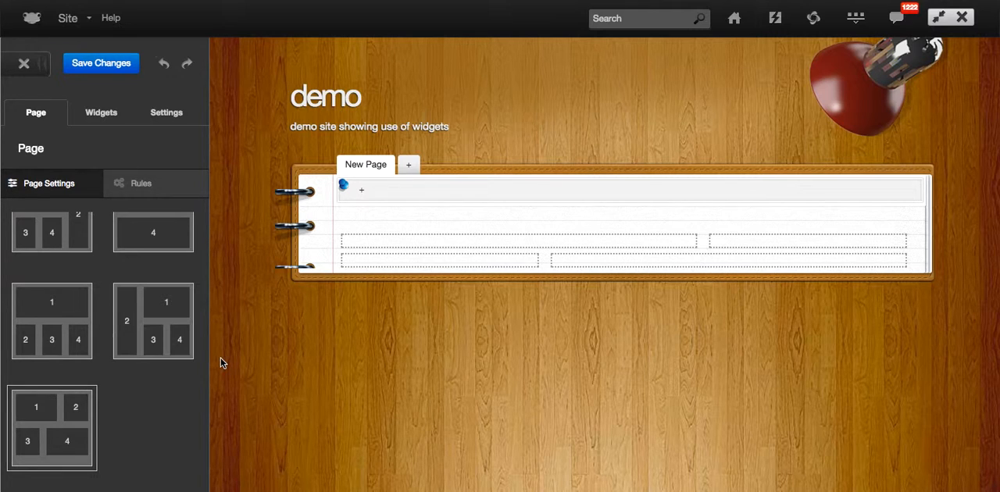
pyautogui.scroll(3, 120, 370)
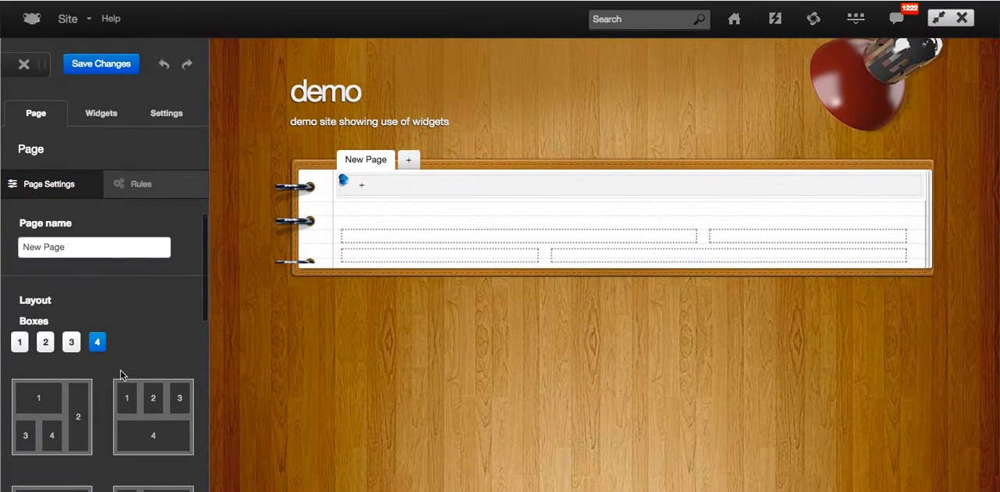
# Add a Media widget to the wide first box of the page.
pyautogui.click(86, 118)
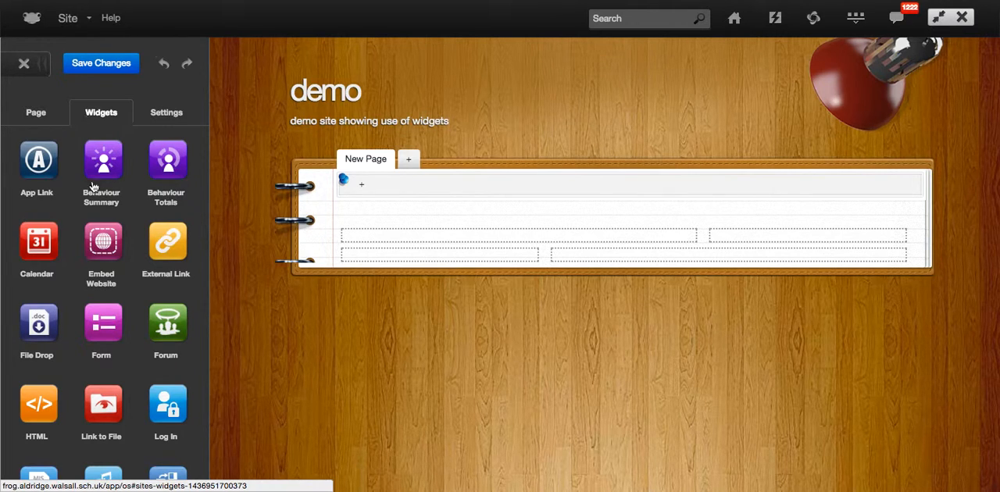
pyautogui.scroll(-4, 109, 264)
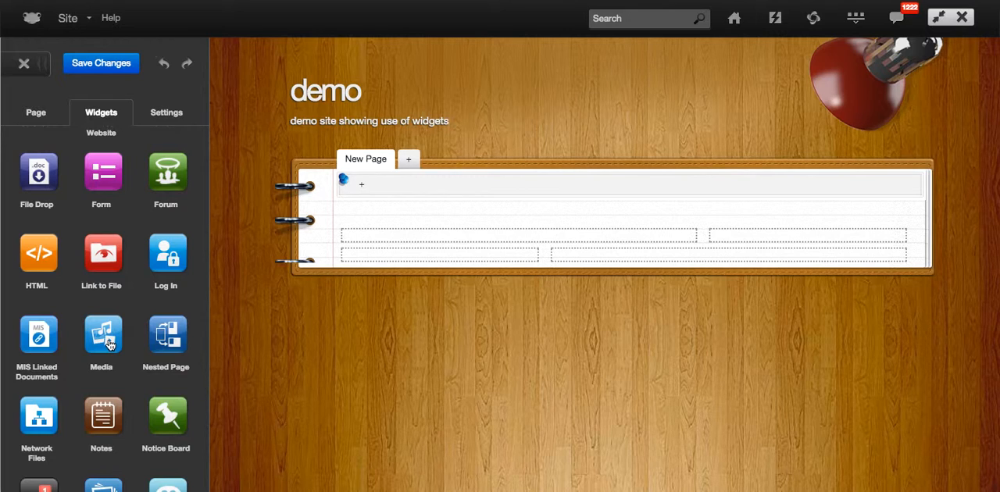
pyautogui.click(104, 336)
pyautogui.moveTo(104, 336); pyautogui.dragTo(371, 237)
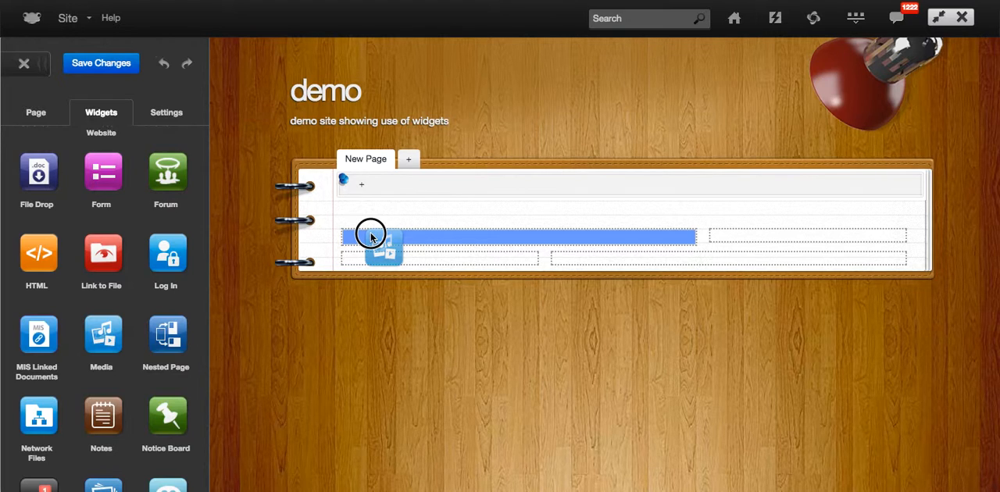
pyautogui.moveTo(371, 237); pyautogui.dragTo(373, 239)
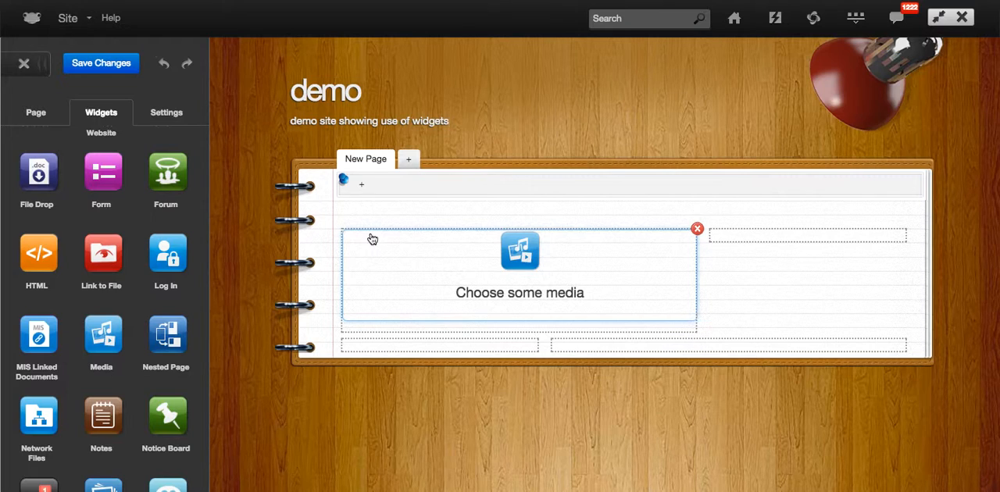
# Open the Media widget's settings and search Discover for "schools out for summer".
pyautogui.click(521, 255)
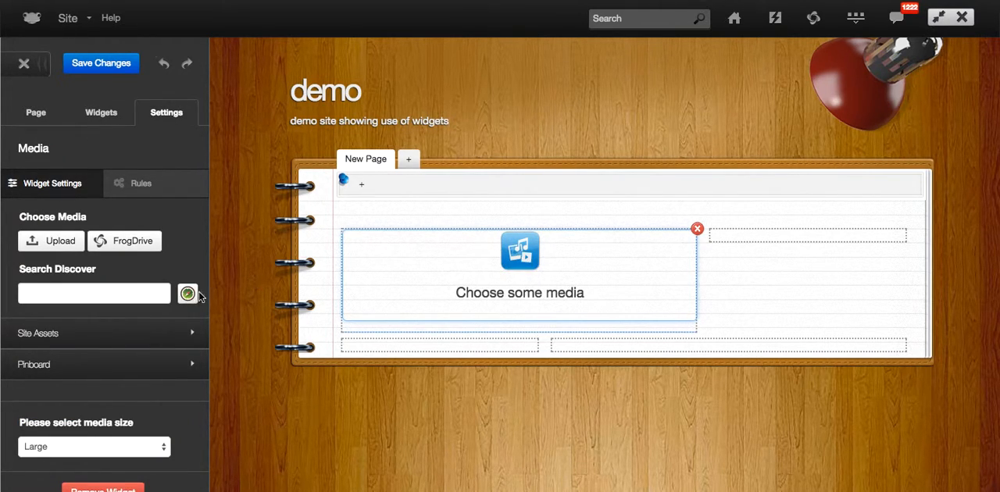
pyautogui.click(131, 295)
pyautogui.write('schools ou')
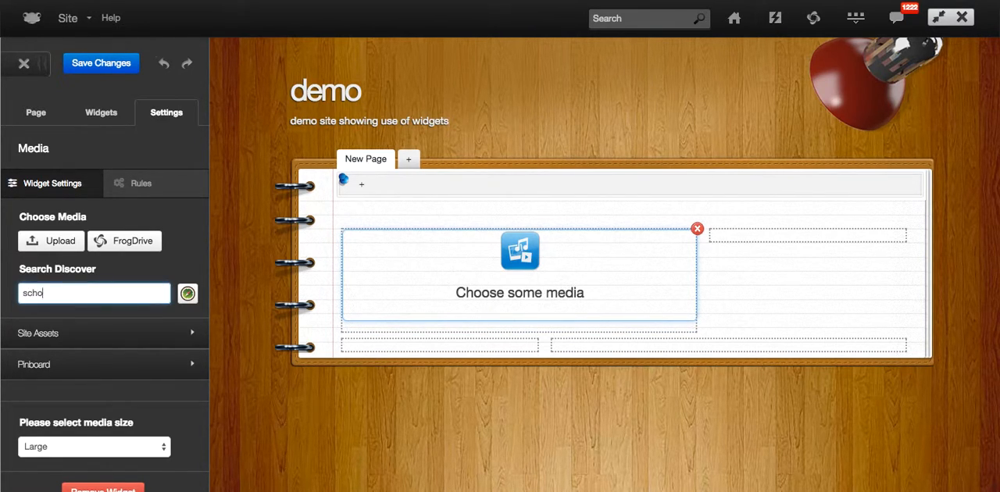
pyautogui.write('t for summer')
pyautogui.click(188, 296)
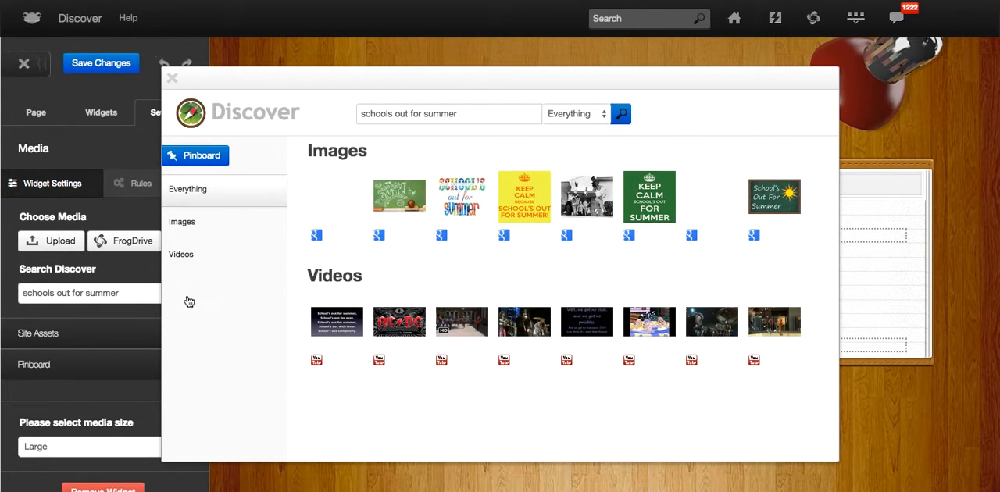
# Use the black-and-white "School's Out | Hi & Lois" image from the Discover results in the Media widget.
pyautogui.moveTo(344, 332)
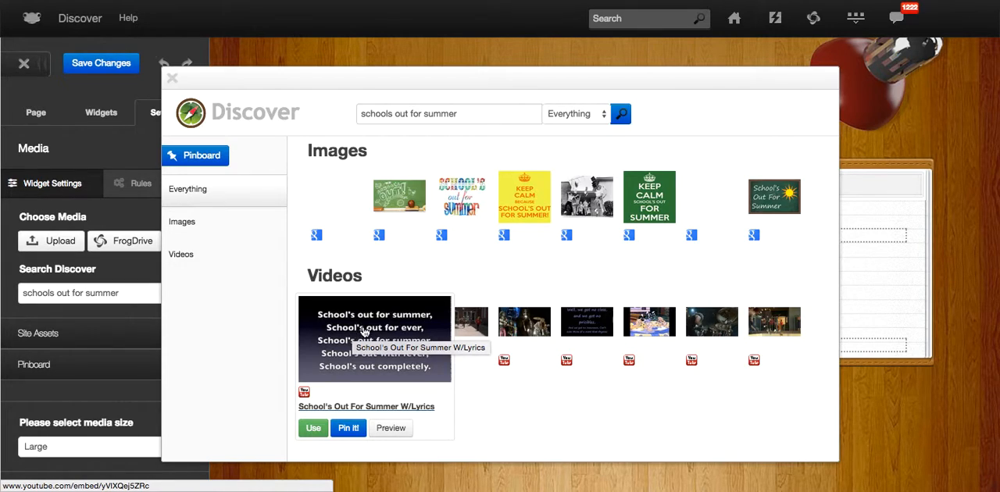
pyautogui.click(313, 428)
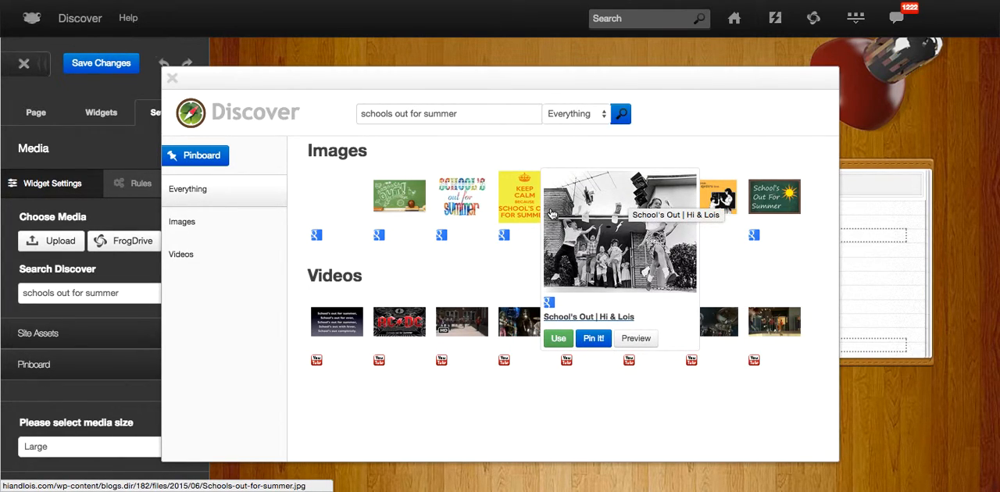
pyautogui.click(558, 341)
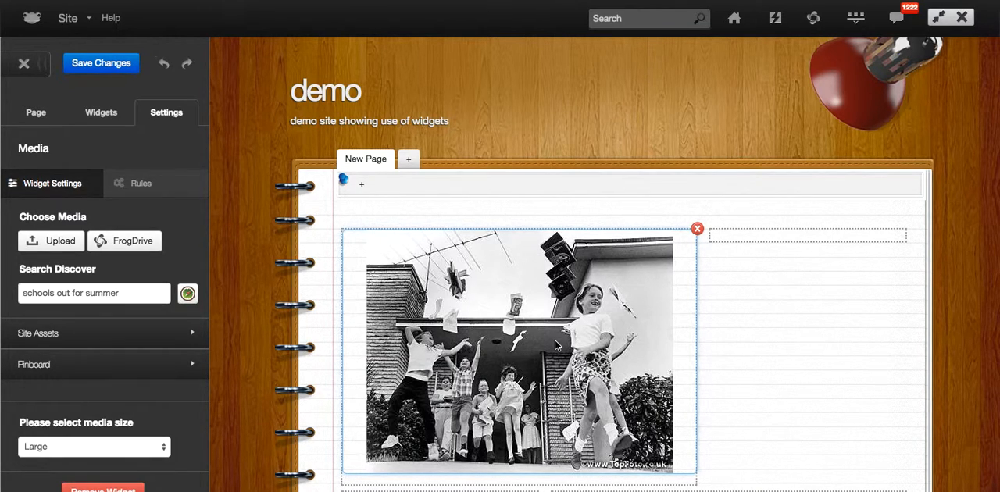
# Add a Text widget to the narrow second box beside the photo.
pyautogui.click(100, 118)
pyautogui.scroll(-3, 129, 261)
pyautogui.scroll(-5, 130, 262)
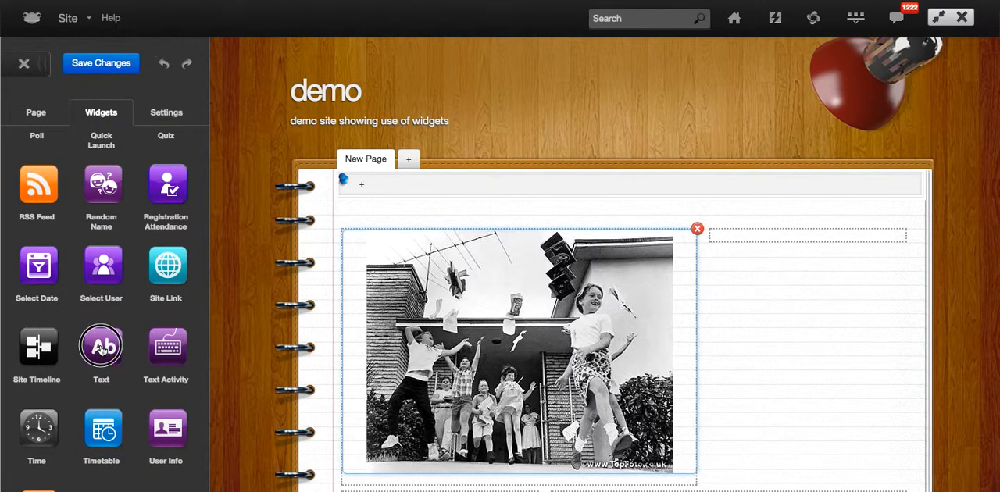
pyautogui.moveTo(102, 350); pyautogui.dragTo(733, 241)
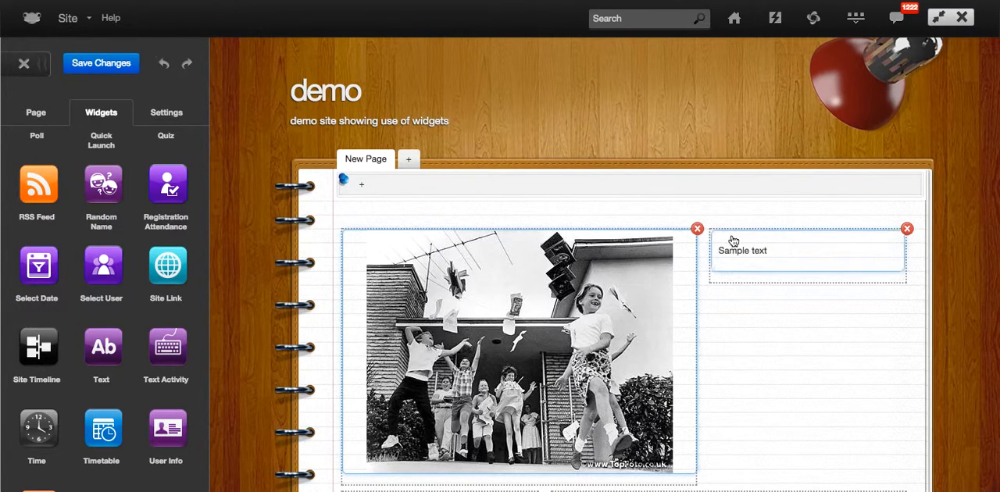
# Replace the Text widget's sample text with "We only have 2 days to go.".
pyautogui.click(781, 254)
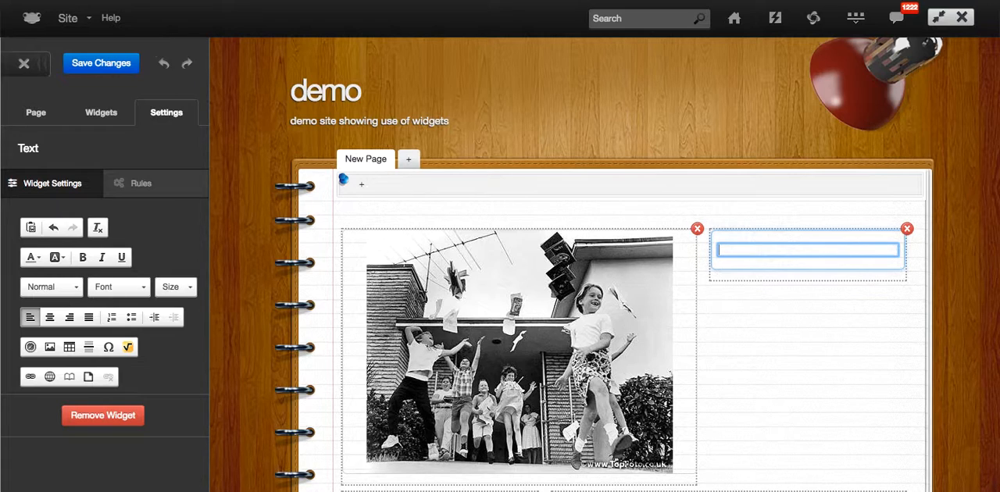
pyautogui.write('We only have 2 day')
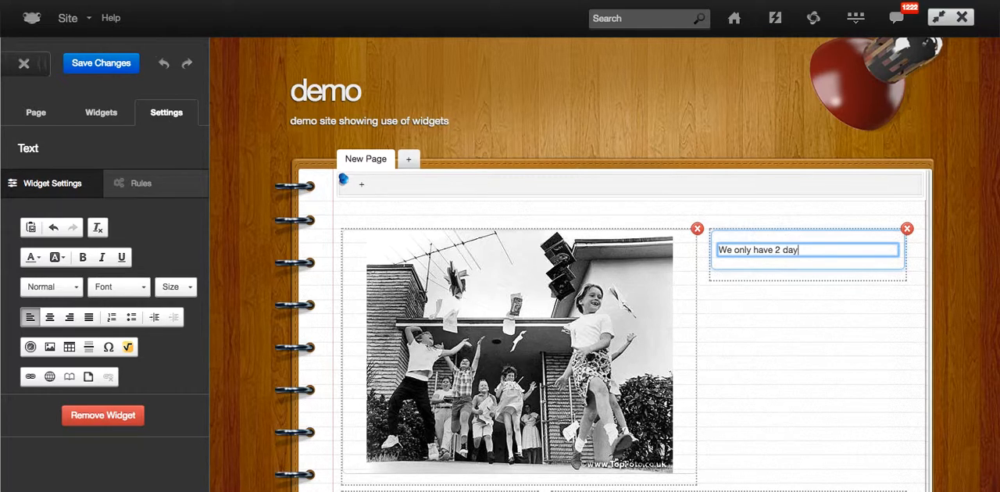
pyautogui.write('s to go.')
# Format the whole "We only have 2 days to go." text in Lucida Sans Unicode at size 22.
pyautogui.moveTo(844, 246); pyautogui.dragTo(694, 248)
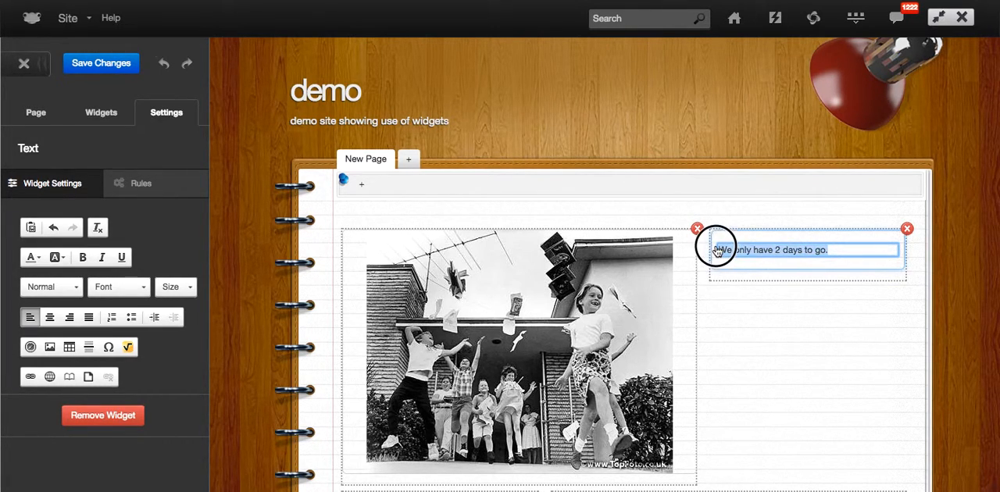
pyautogui.click(114, 290)
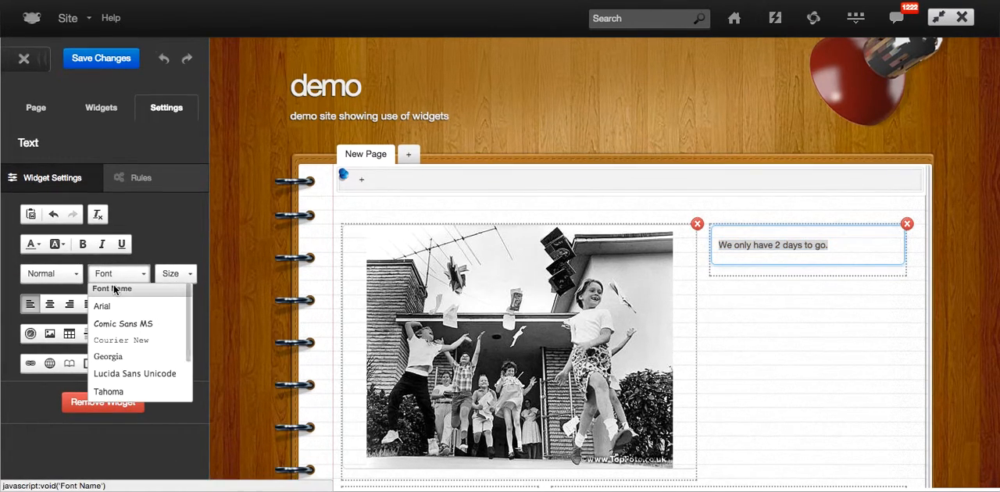
pyautogui.click(129, 370)
pyautogui.click(178, 275)
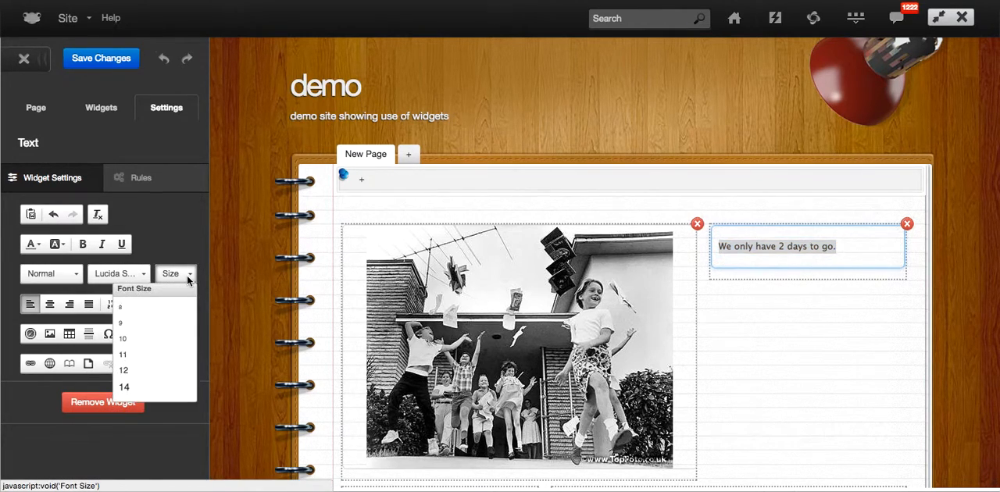
pyautogui.scroll(-2, 160, 387)
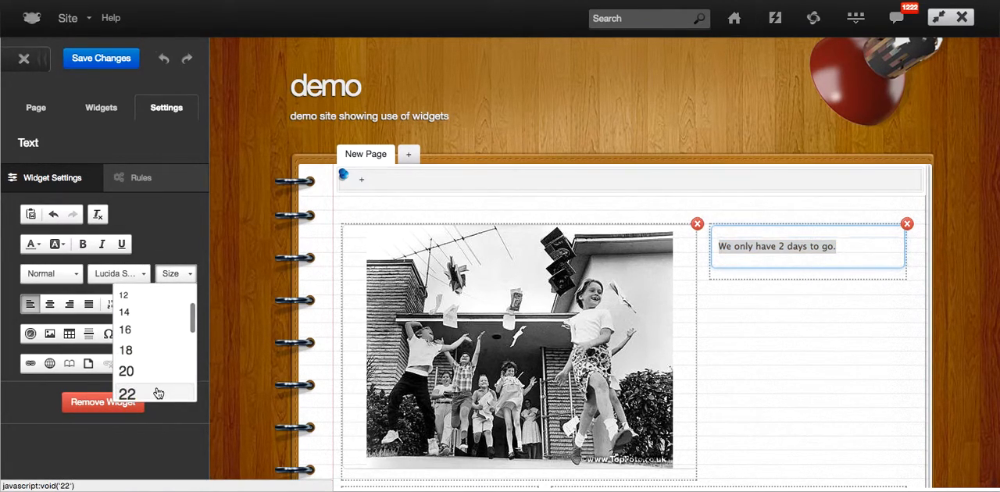
pyautogui.click(159, 389)
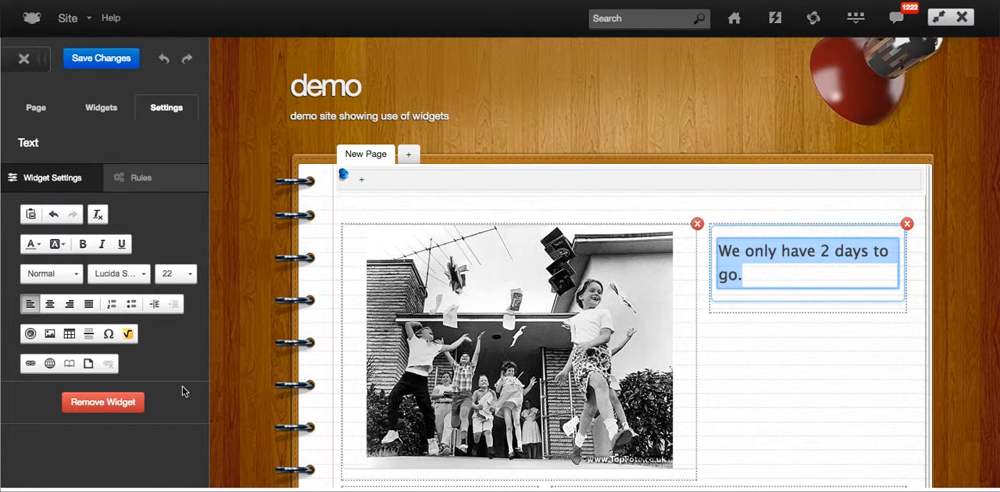
# Add a Link to File widget under the text in the narrow second box.
pyautogui.click(109, 109)
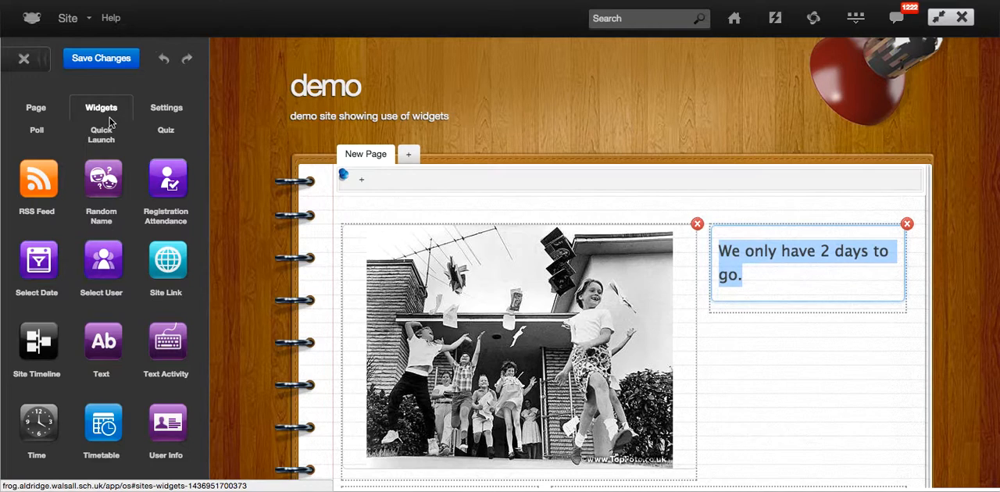
pyautogui.scroll(10, 102, 289)
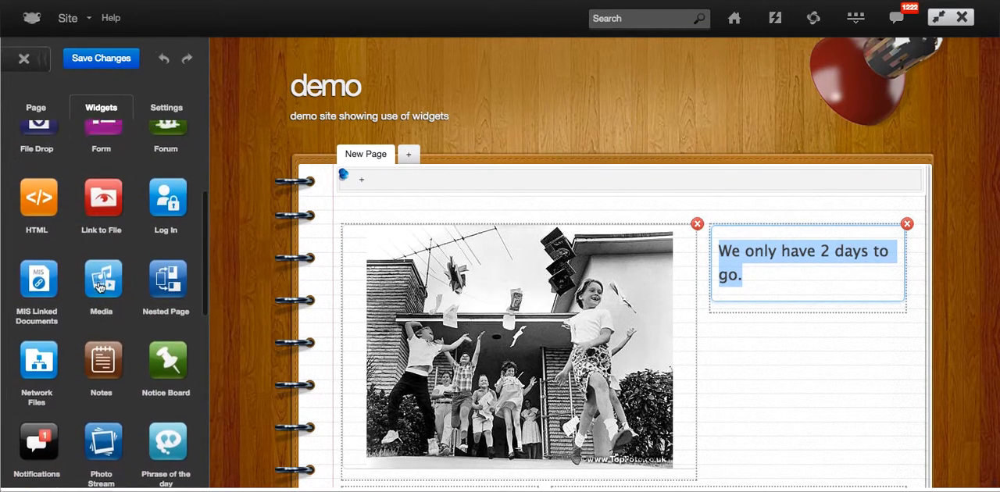
pyautogui.scroll(1, 100, 287)
pyautogui.moveTo(100, 234); pyautogui.dragTo(821, 313)
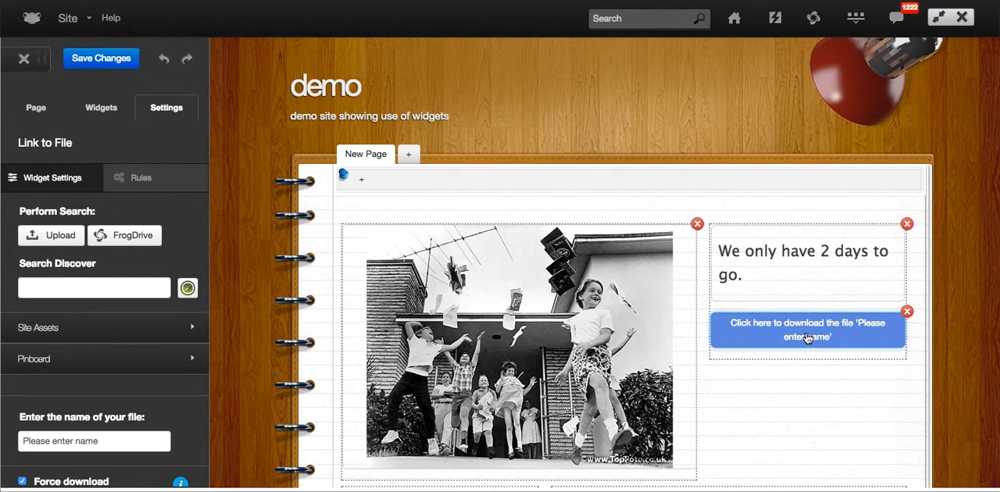
# Upload the "Acids and alkali's.pptx" presentation from the Google Drive folder to the Link to File widget.
pyautogui.click(51, 237)
pyautogui.click(392, 190)
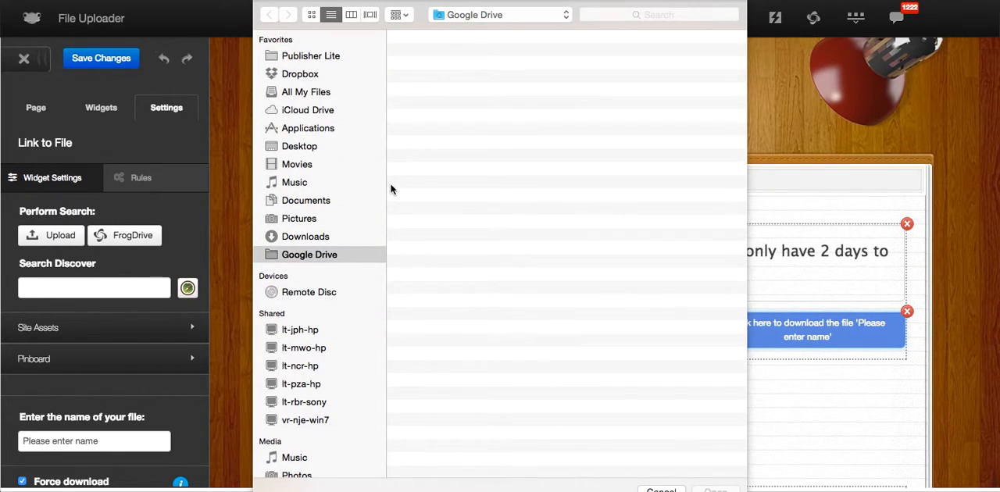
pyautogui.scroll(-5, 485, 160)
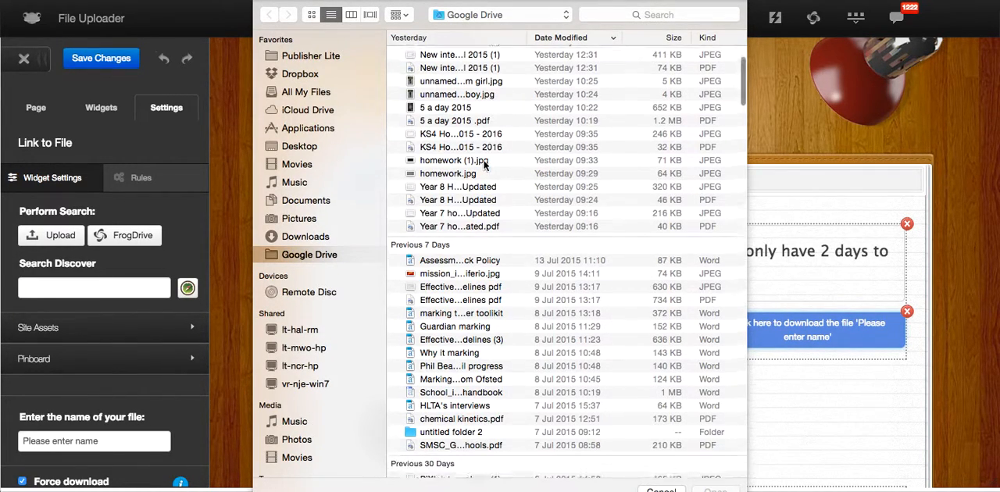
pyautogui.scroll(-5, 485, 162)
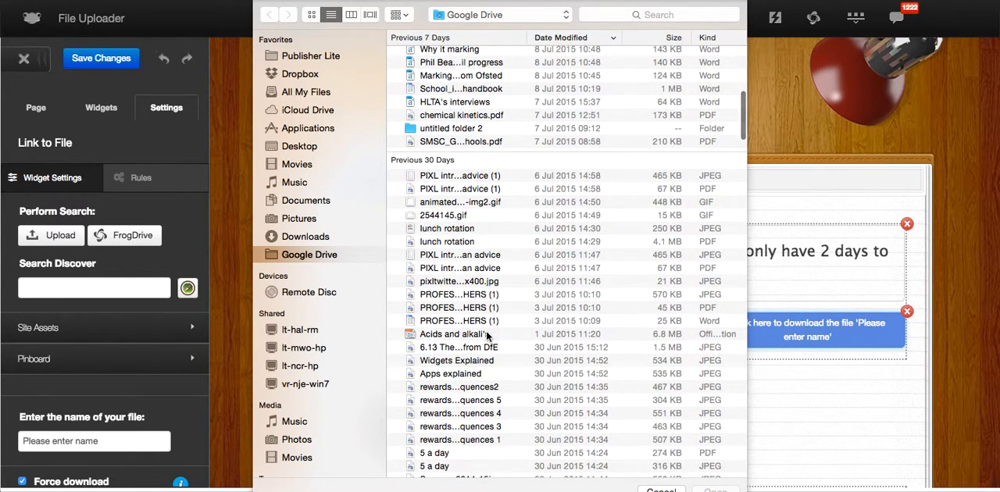
pyautogui.click(486, 334)
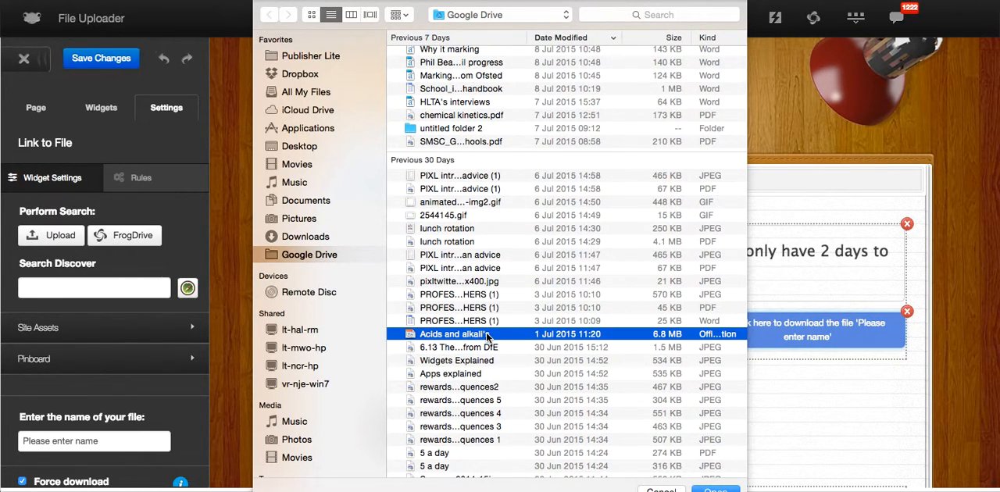
pyautogui.scroll(-3, 540, 340)
pyautogui.click(711, 487)
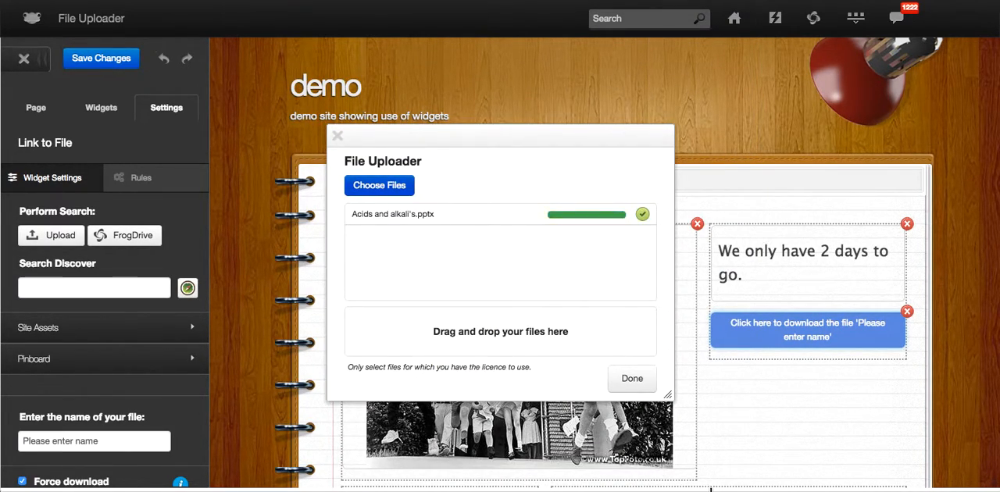
pyautogui.click(638, 381)
# Name the linked file "Acids and Alkali powerpoint" and save the changes.
pyautogui.click(123, 442)
pyautogui.write('Aci')
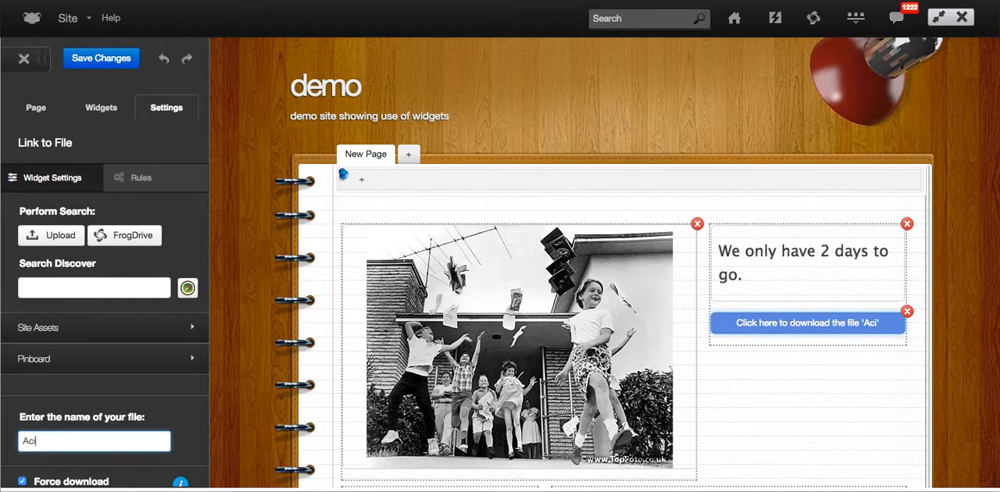
pyautogui.write('ds and ')
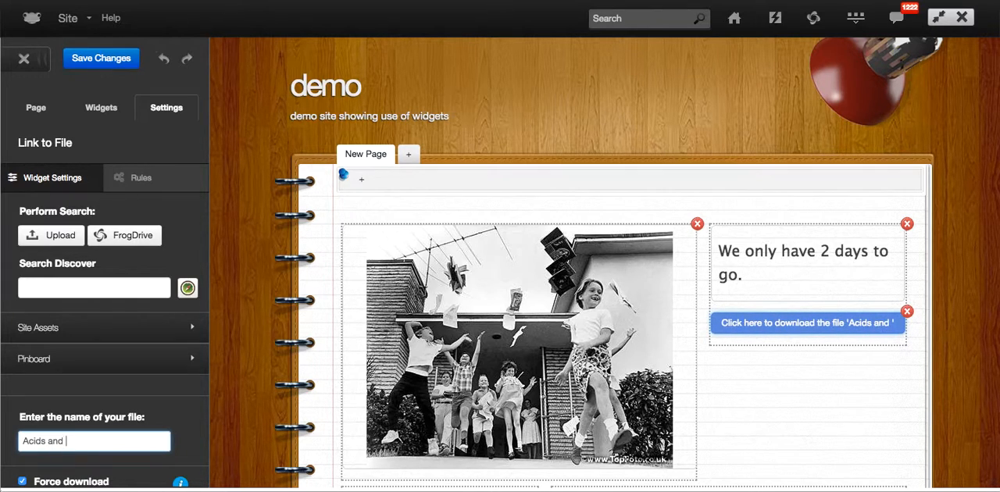
pyautogui.write('Alkali powerpoint')
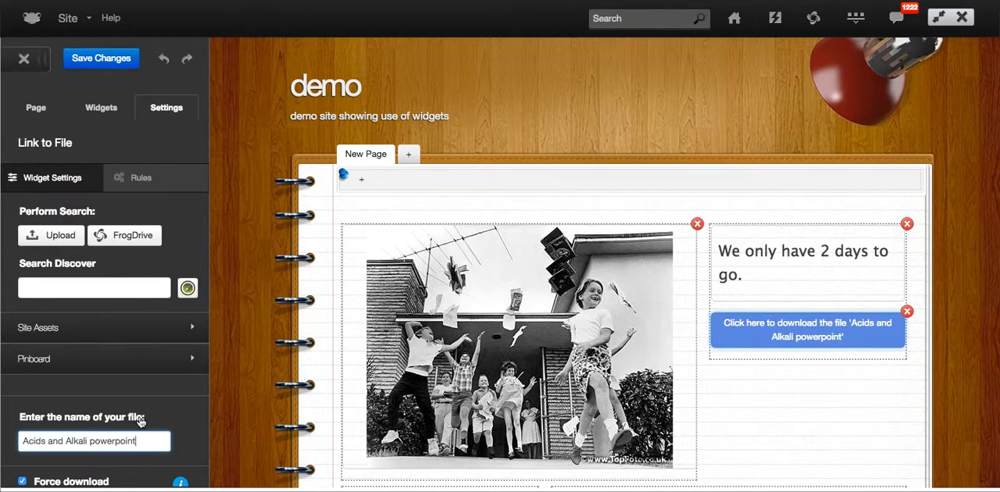
pyautogui.click(99, 67)
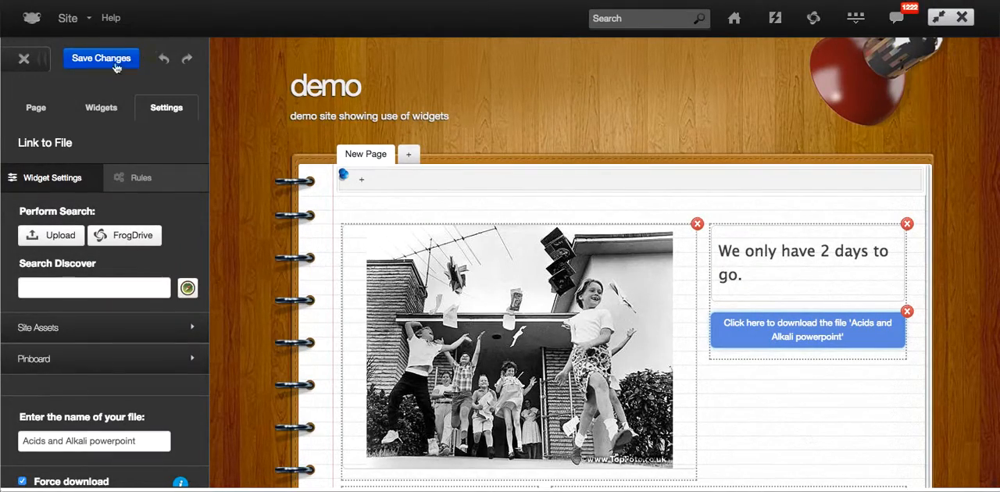
# Add an External Link widget to the narrow box below the photo and open its settings.
pyautogui.scroll(-2, 331, 123)
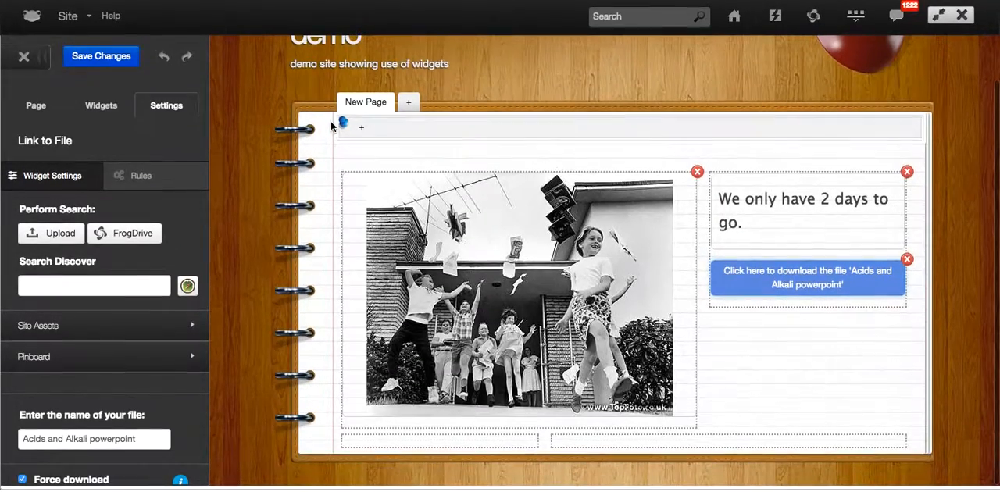
pyautogui.click(103, 107)
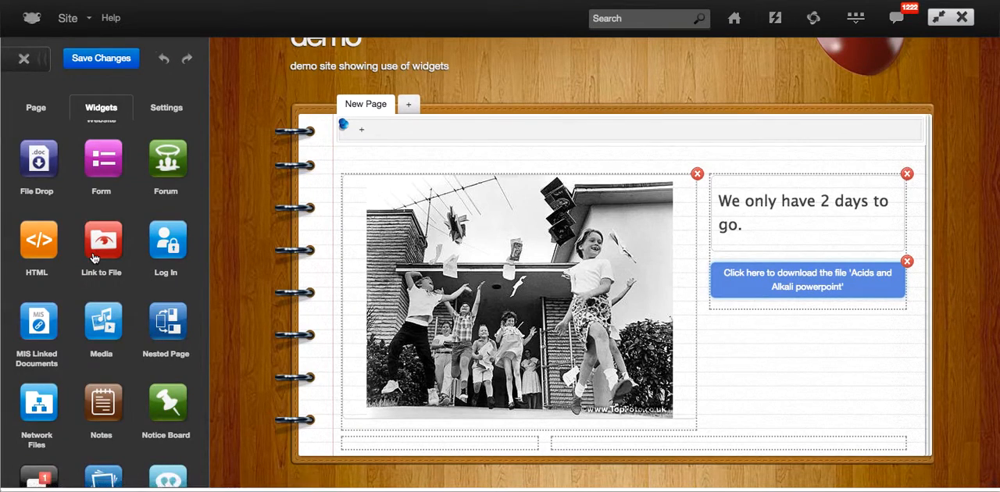
pyautogui.scroll(3, 117, 222)
pyautogui.moveTo(166, 202); pyautogui.dragTo(385, 450)
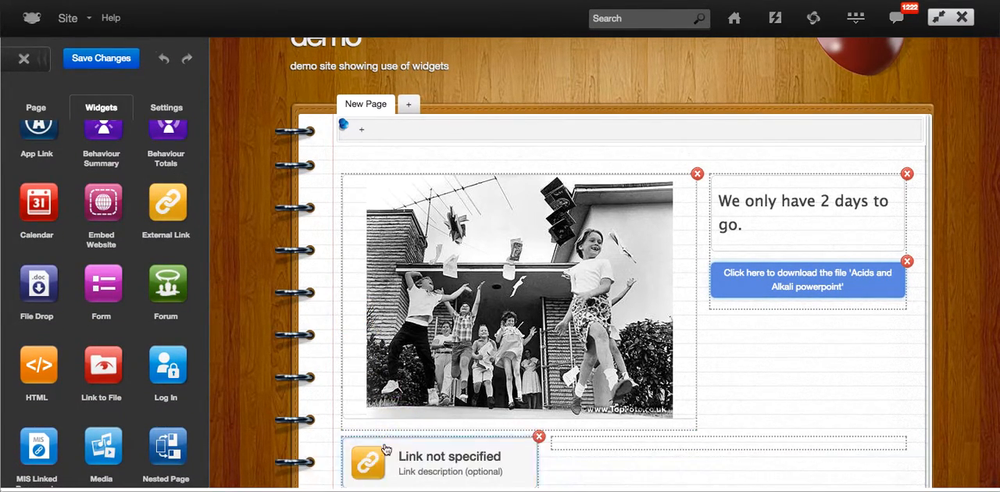
pyautogui.click(422, 466)
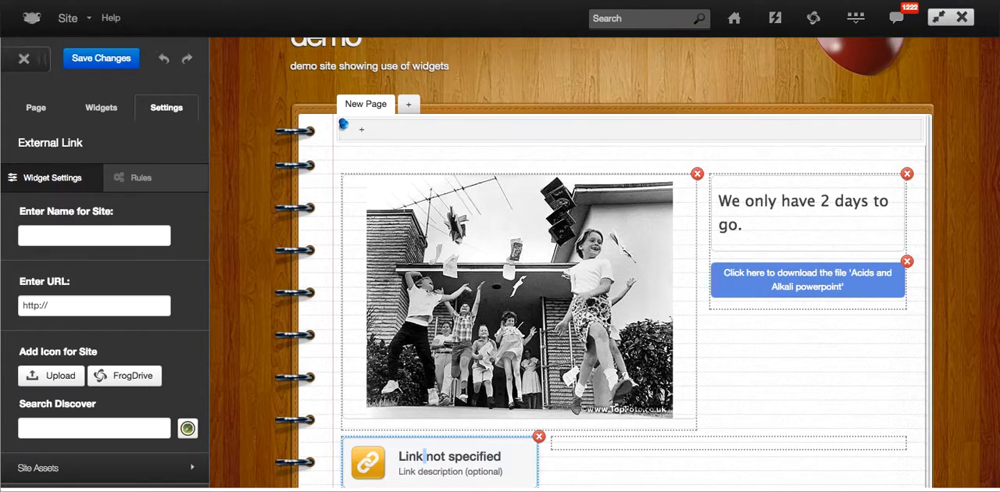
# Search Google for "bbc bitesize gcse" in a new browser tab.
pyautogui.press('super+t')
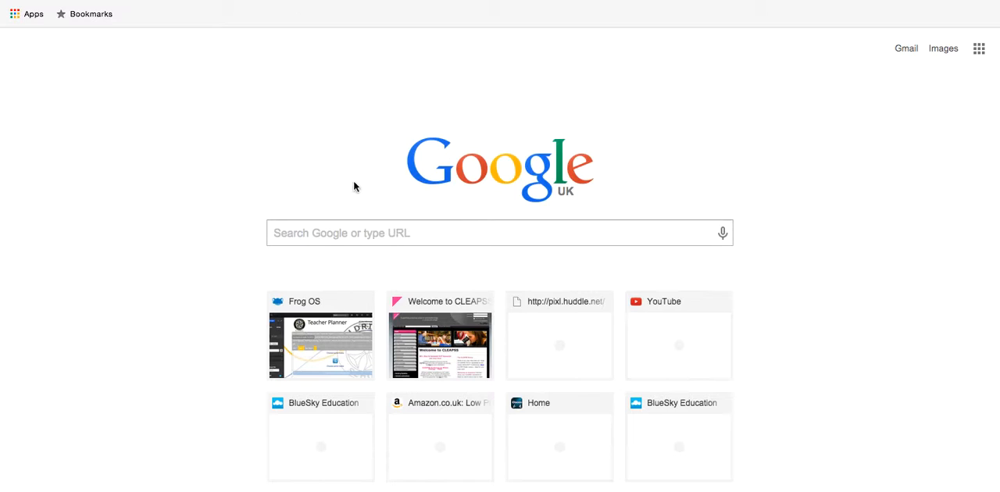
pyautogui.click(342, 233)
pyautogui.write('bbc')
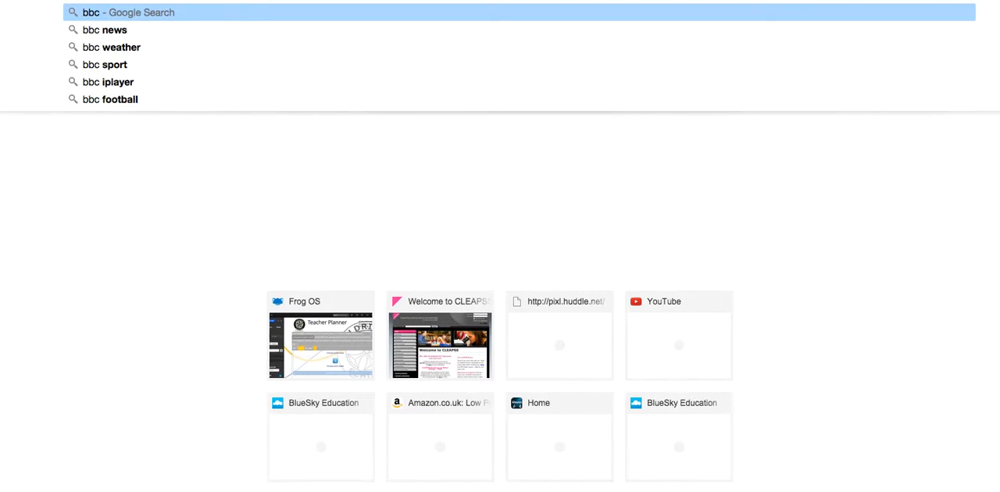
pyautogui.write(' bitesize')
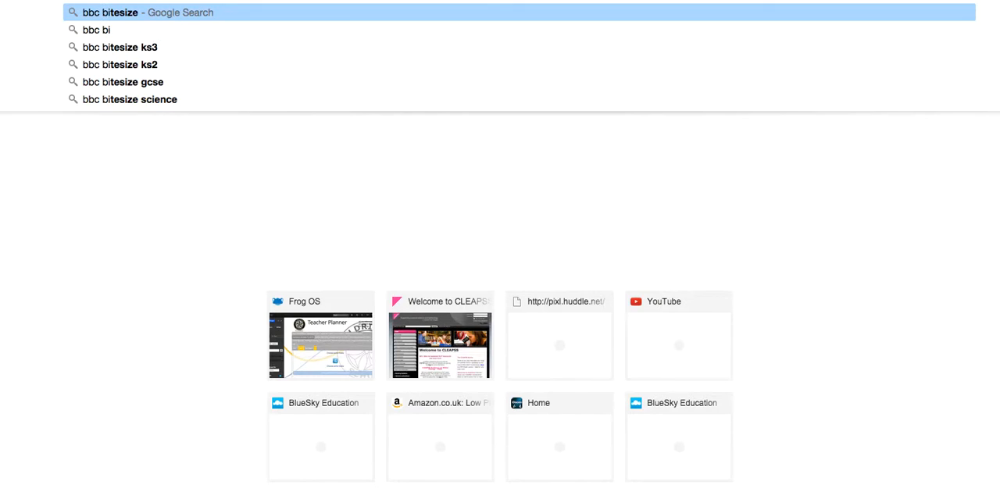
pyautogui.click(150, 82)
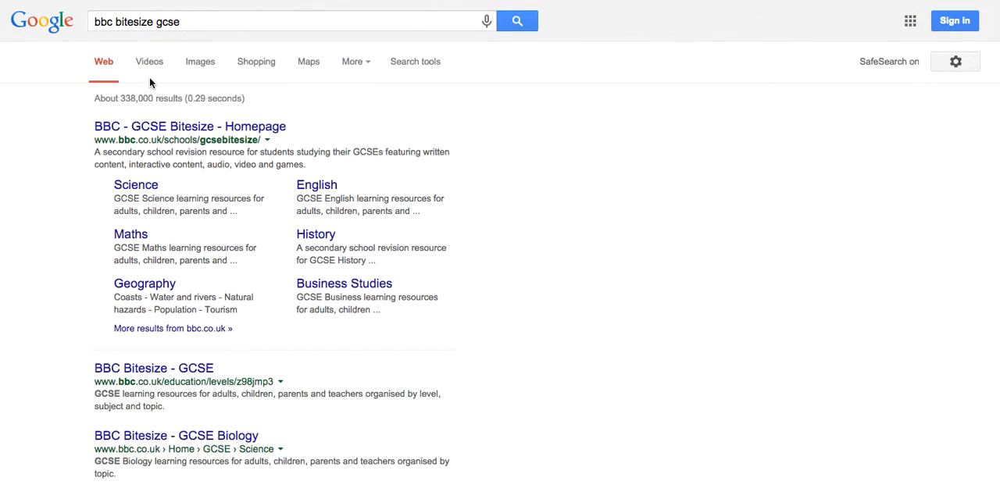
# Open the BBC GCSE Bitesize homepage and use its address as the External Link widget's URL.
pyautogui.click(164, 129)
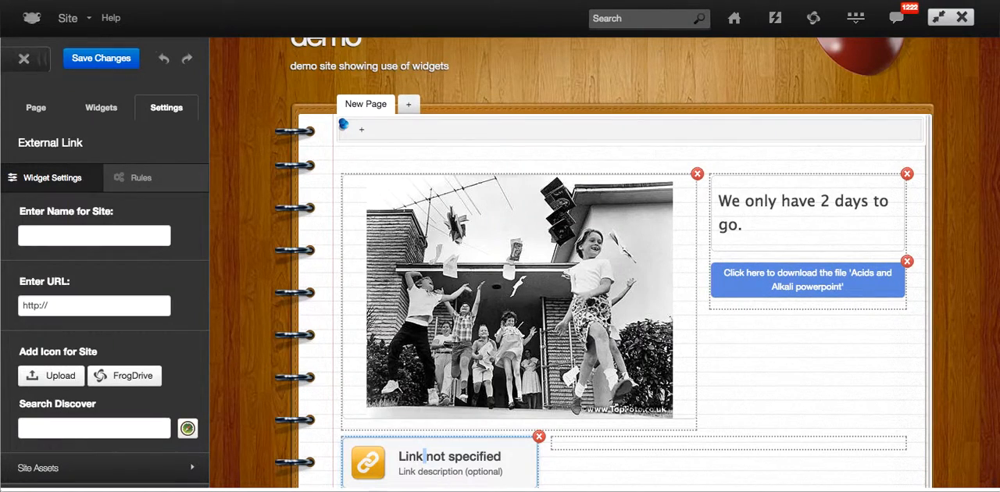
pyautogui.click(69, 306)
pyautogui.write('http://www.bbc.co.uk/schools/gcsebitesize/')
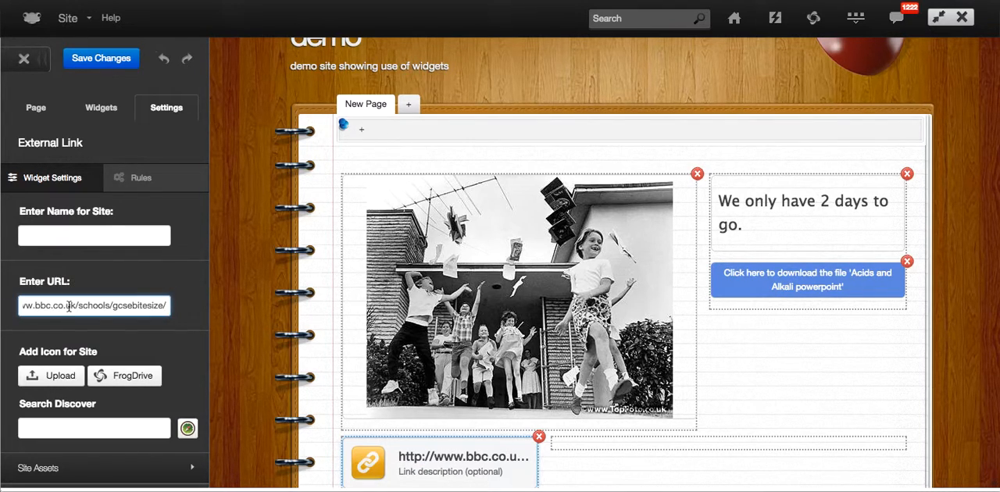
# Search Discover for "bbc bitesize" images for the external link's icon.
pyautogui.scroll(-3, 69, 307)
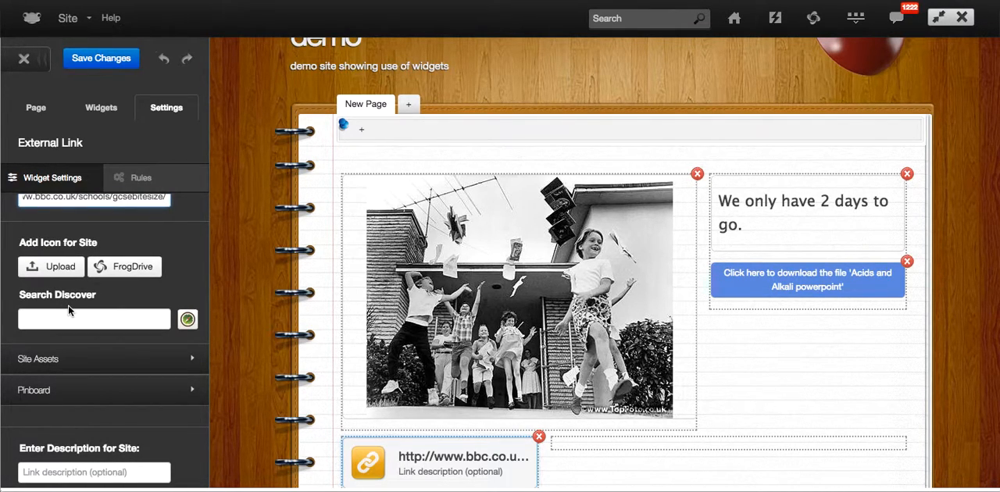
pyautogui.click(69, 318)
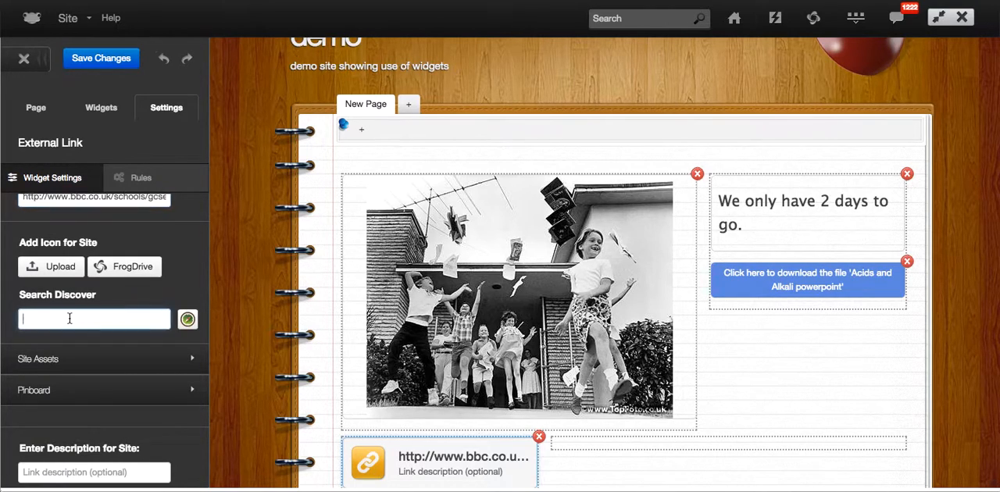
pyautogui.write('bbc bitesize')
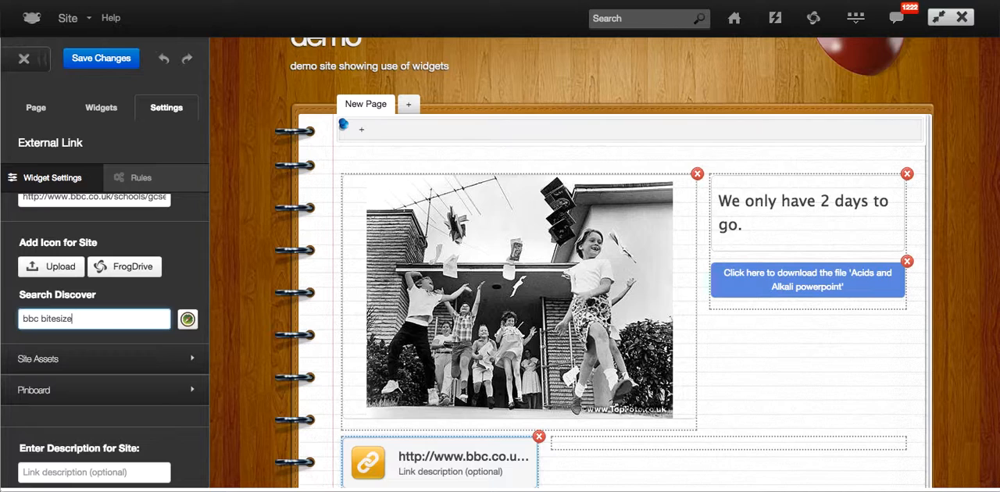
pyautogui.click(188, 321)
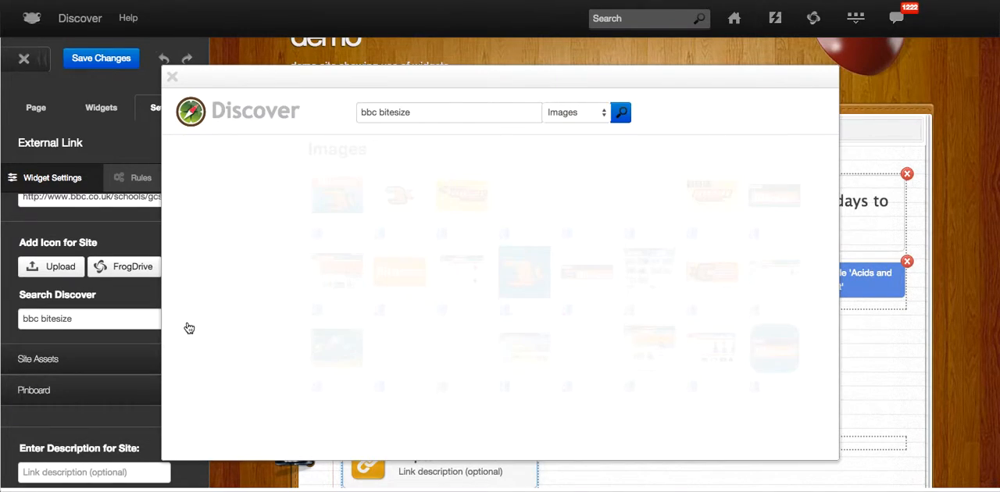
# Use the first Bitesize image with the orange fish as the external link's icon.
pyautogui.moveTo(317, 232)
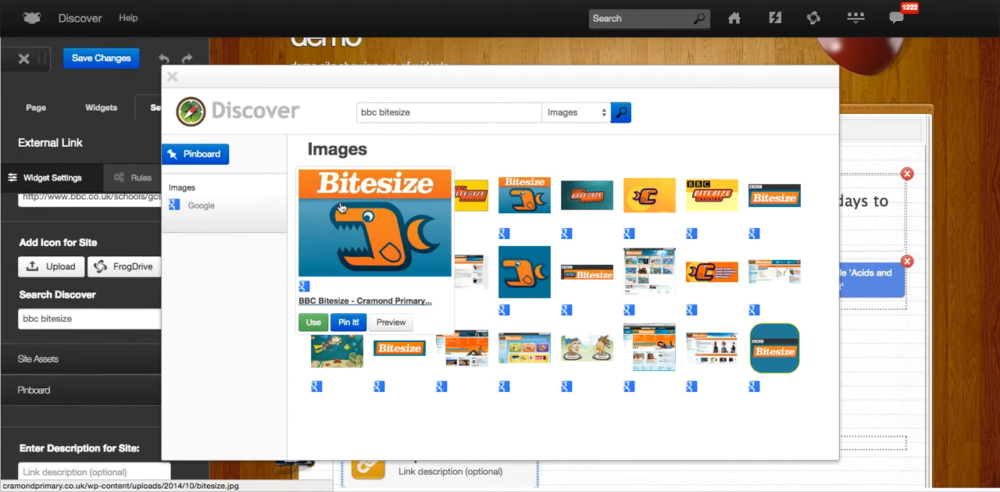
pyautogui.click(304, 315)
pyautogui.click(508, 381)
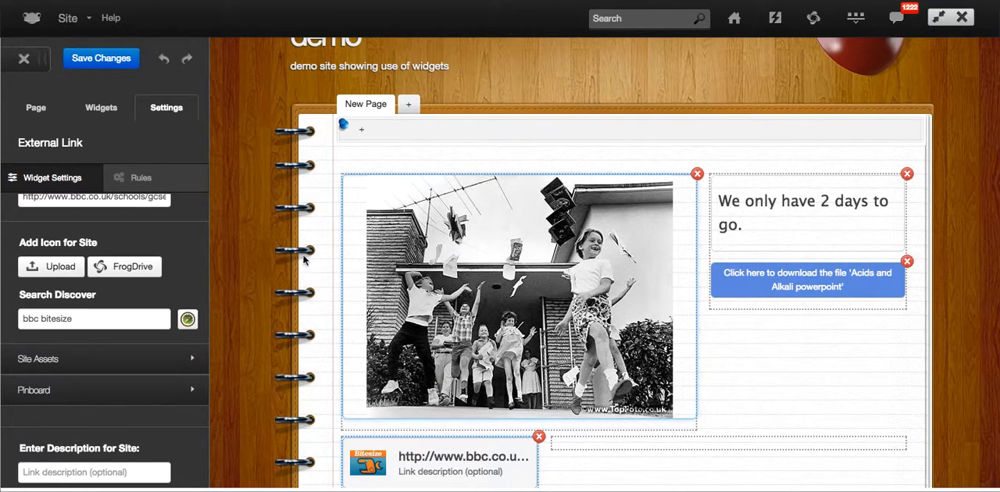
# Save the page with the new external link and bring the lower boxes into view.
pyautogui.click(122, 62)
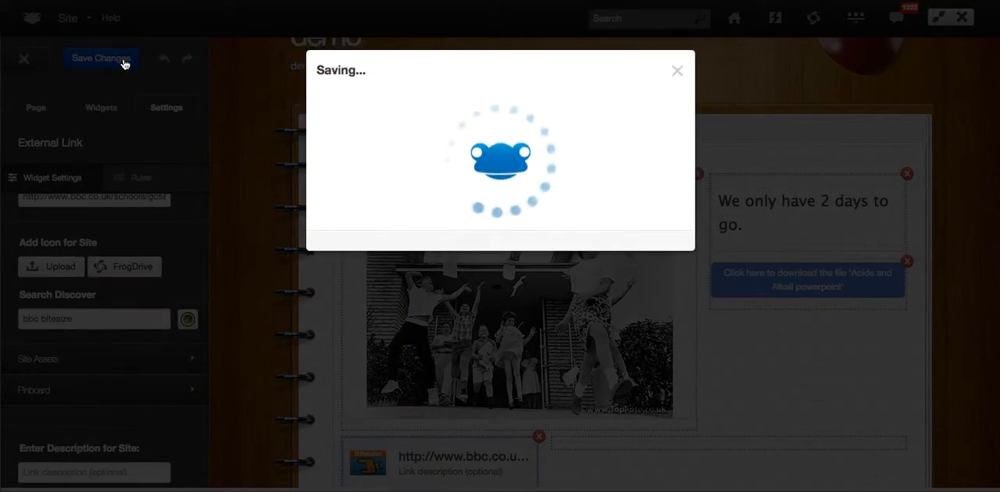
pyautogui.scroll(-1, 412, 401)
pyautogui.scroll(-2, 412, 401)
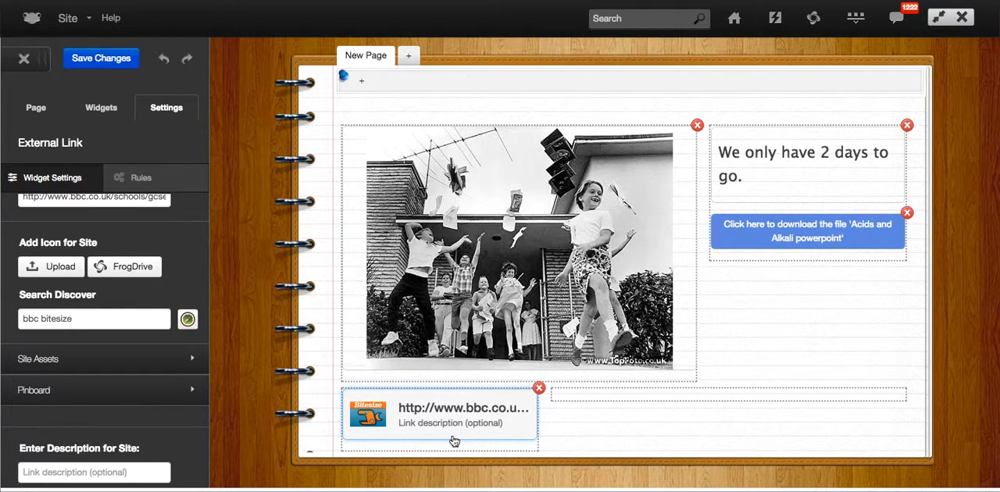
# Add an Embed Website widget to the empty box beside the Bitesize external link.
pyautogui.click(115, 108)
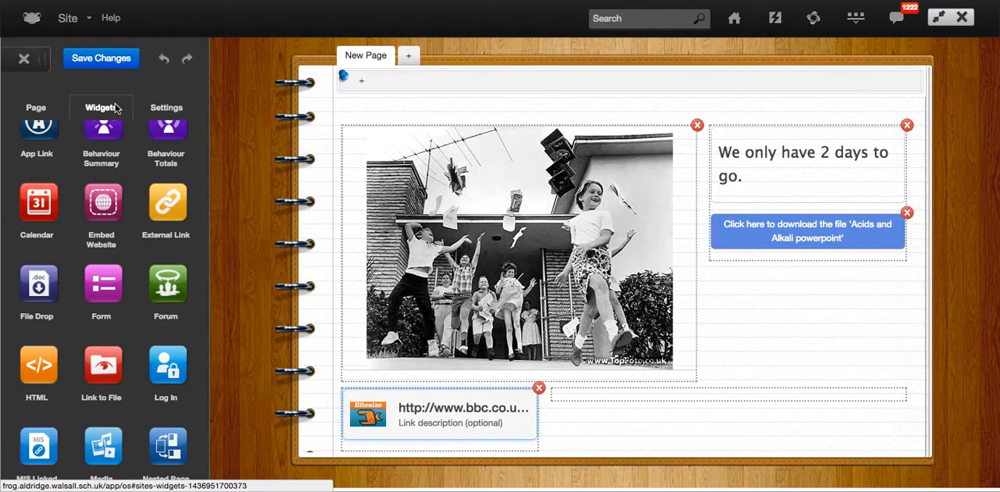
pyautogui.moveTo(103, 204); pyautogui.dragTo(605, 402)
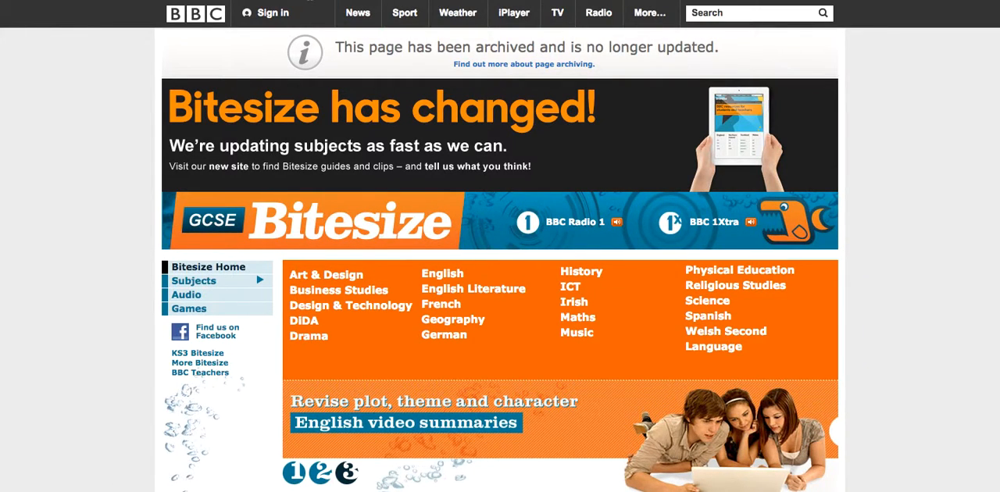
# Open the BBC GCSE Bitesize French Exam Skills page in the browser and copy its address.
pyautogui.press('BackSpace')
pyautogui.press('BackSpace')
pyautogui.press('BackSpace')
pyautogui.press('BackSpace')
pyautogui.press('BackSpace')
pyautogui.press('BackSpace')
pyautogui.press('BackSpace')
pyautogui.press('BackSpace')
pyautogui.press('BackSpace')
pyautogui.press('BackSpace')
pyautogui.press('BackSpace')
pyautogui.press('BackSpace')
pyautogui.press('BackSpace')
pyautogui.press('BackSpace')
pyautogui.press('BackSpace')
pyautogui.press('BackSpace')
pyautogui.press('BackSpace')
pyautogui.press('BackSpace')
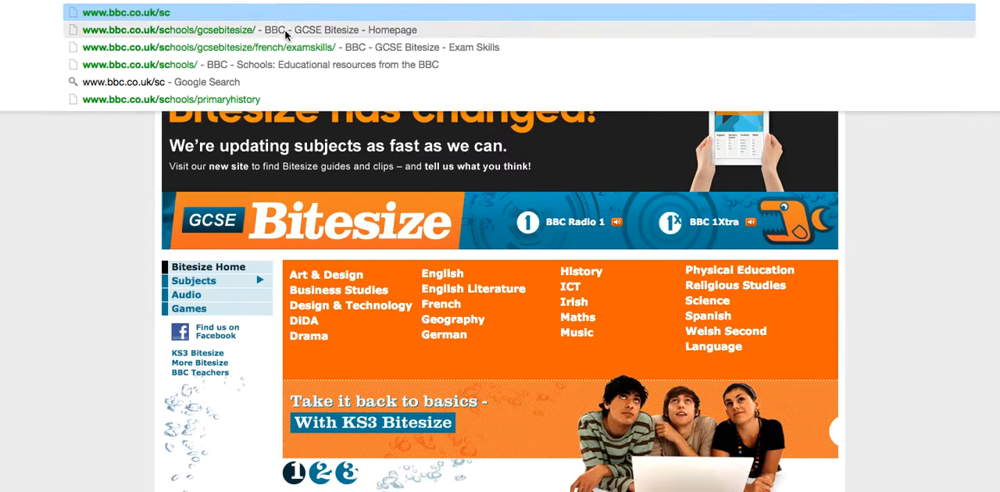
pyautogui.click(267, 49)
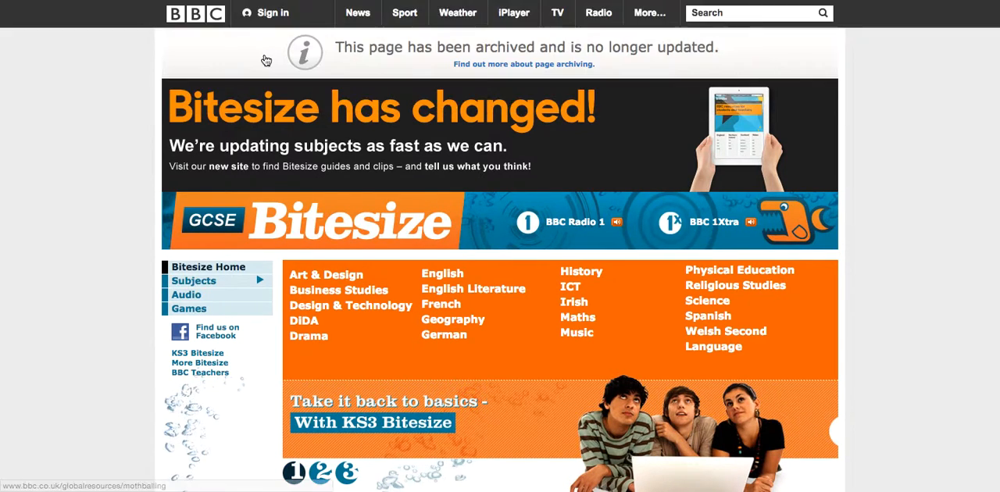
pyautogui.scroll(-5, 372, 316)
pyautogui.scroll(5, 372, 316)
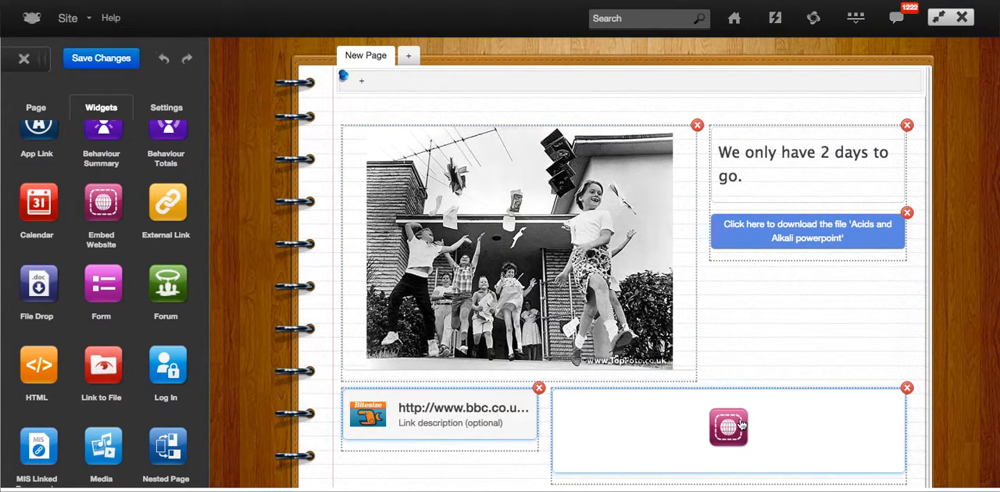
pyautogui.click(742, 424)
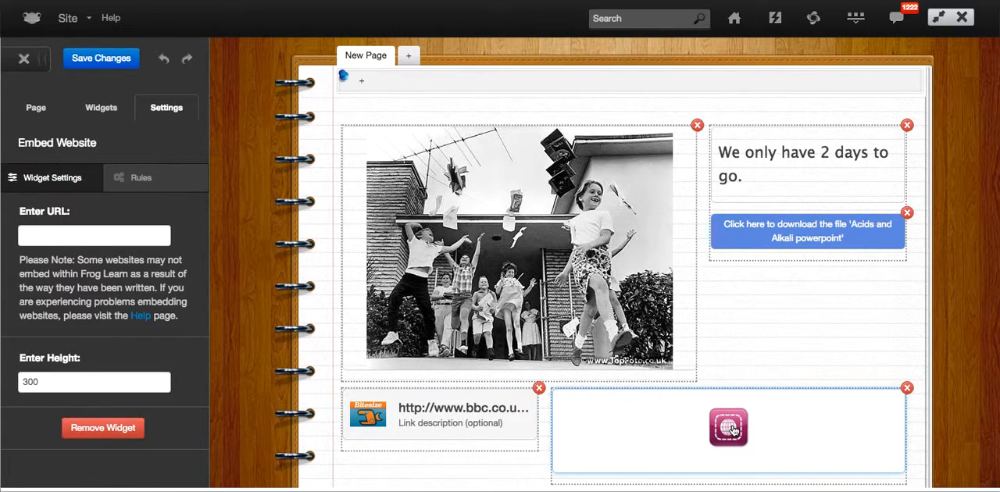
pyautogui.click(112, 234)
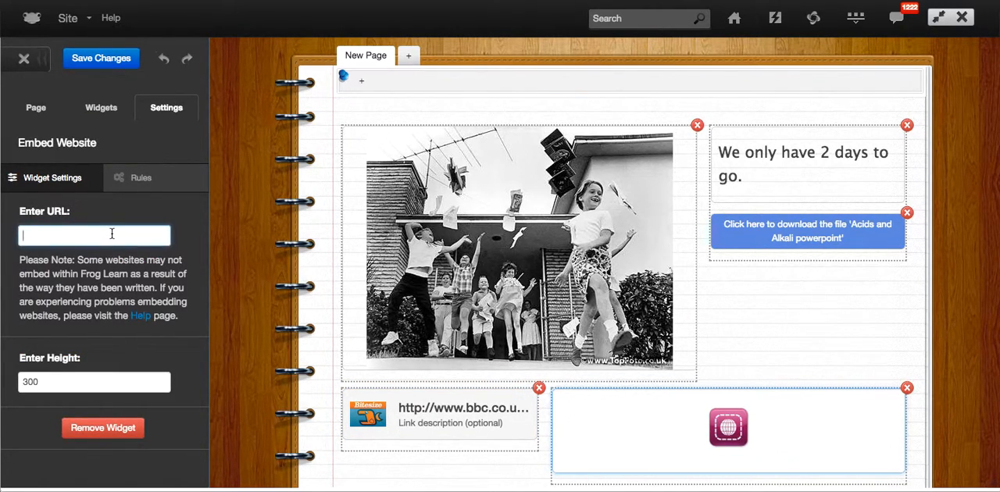
pyautogui.write('http://www.bbc.co.uk/schools/gcsebitesize/french/examskills/')
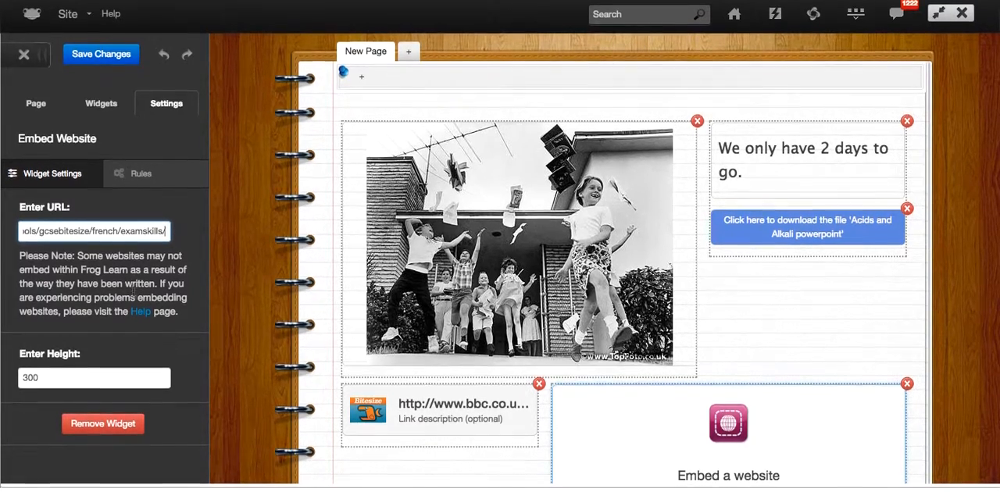
pyautogui.click(106, 59)
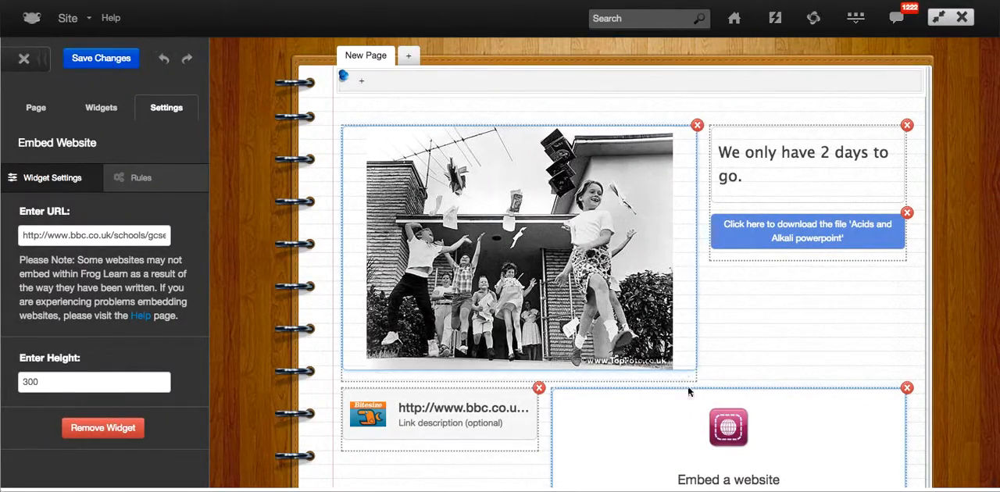
pyautogui.click(24, 60)
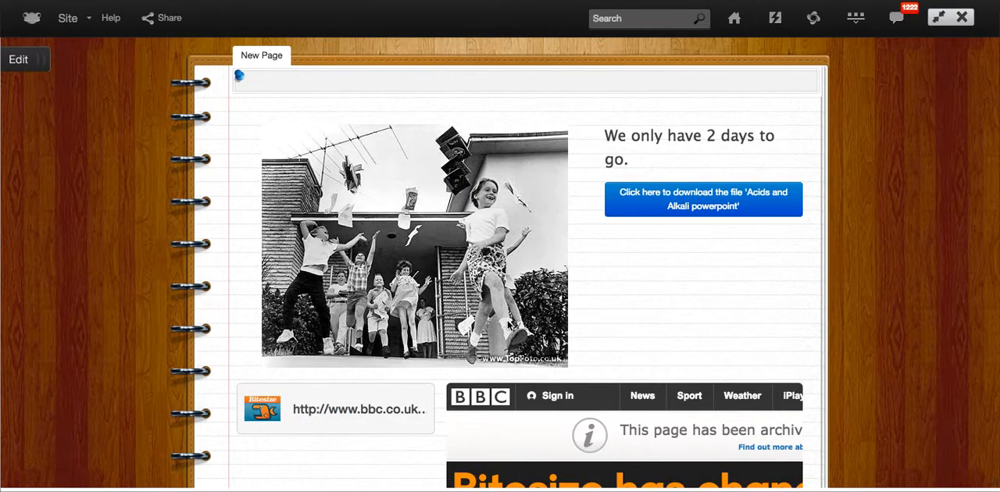
# Examine the published page and the content of the embedded Bitesize website beneath the photo.
pyautogui.scroll(-8, 508, 324)
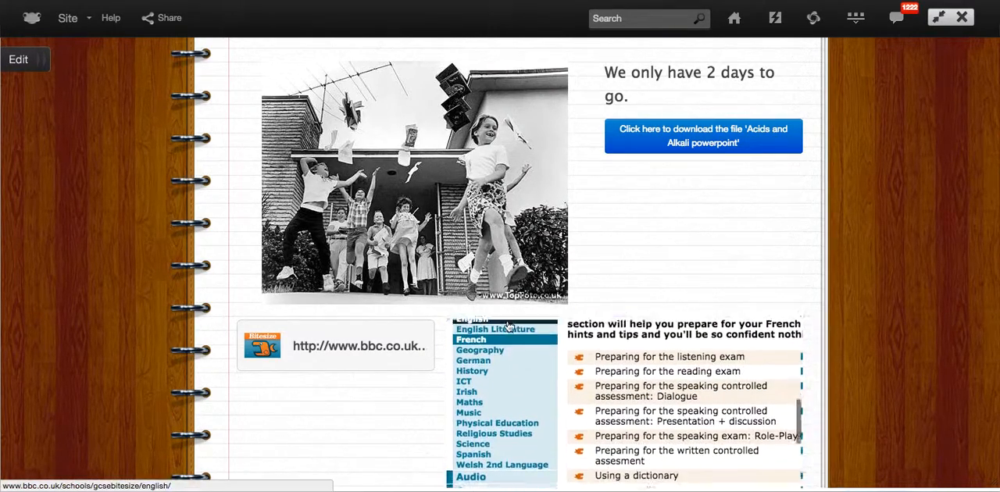
pyautogui.scroll(-3, 507, 328)
pyautogui.scroll(6, 557, 419)
pyautogui.scroll(5, 557, 420)
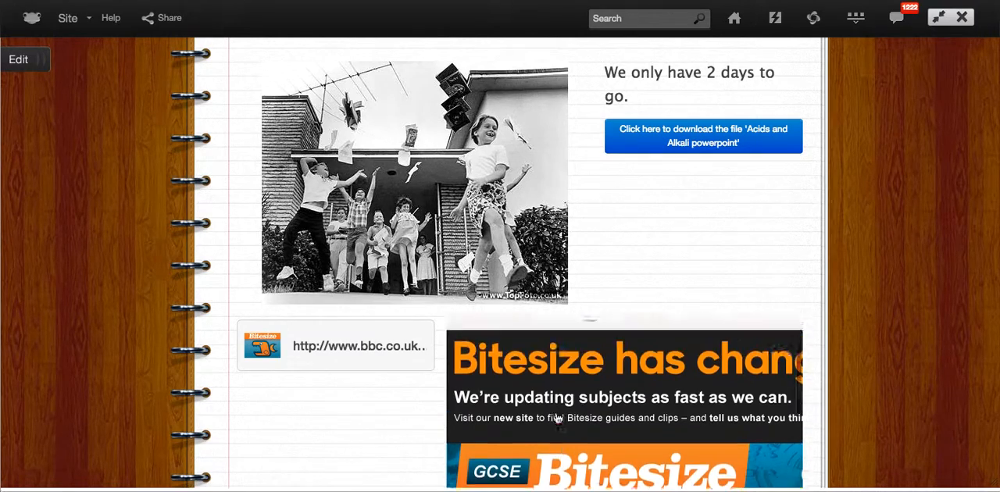
pyautogui.scroll(5, 555, 419)
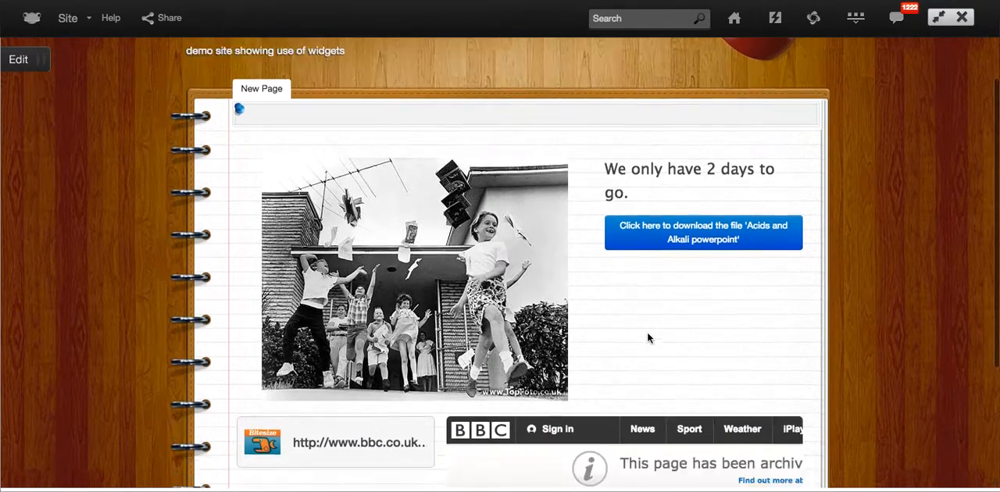
pyautogui.scroll(-3, 647, 337)
pyautogui.scroll(1, 647, 337)
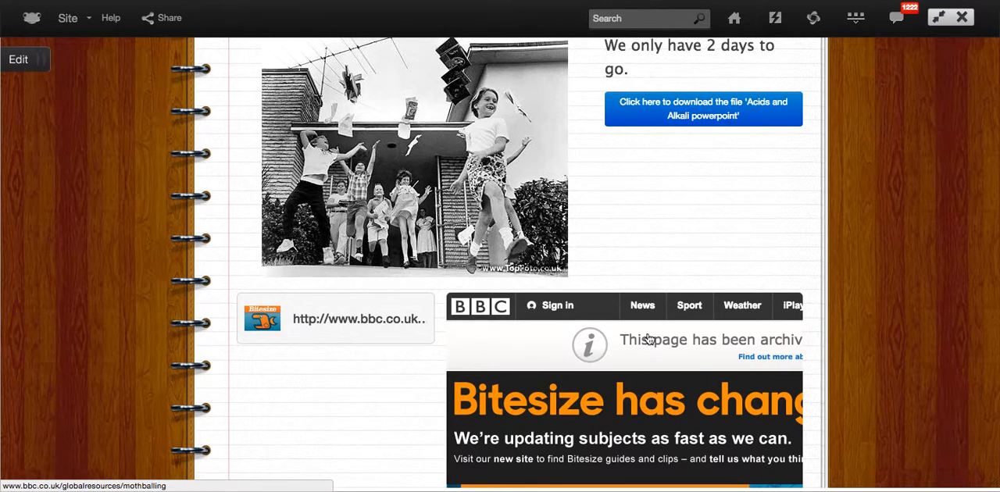
pyautogui.scroll(2, 647, 339)
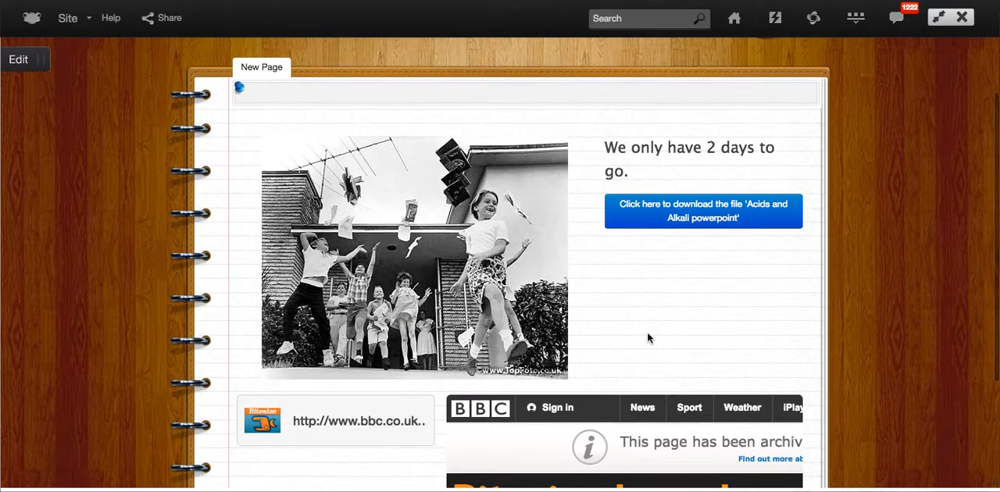